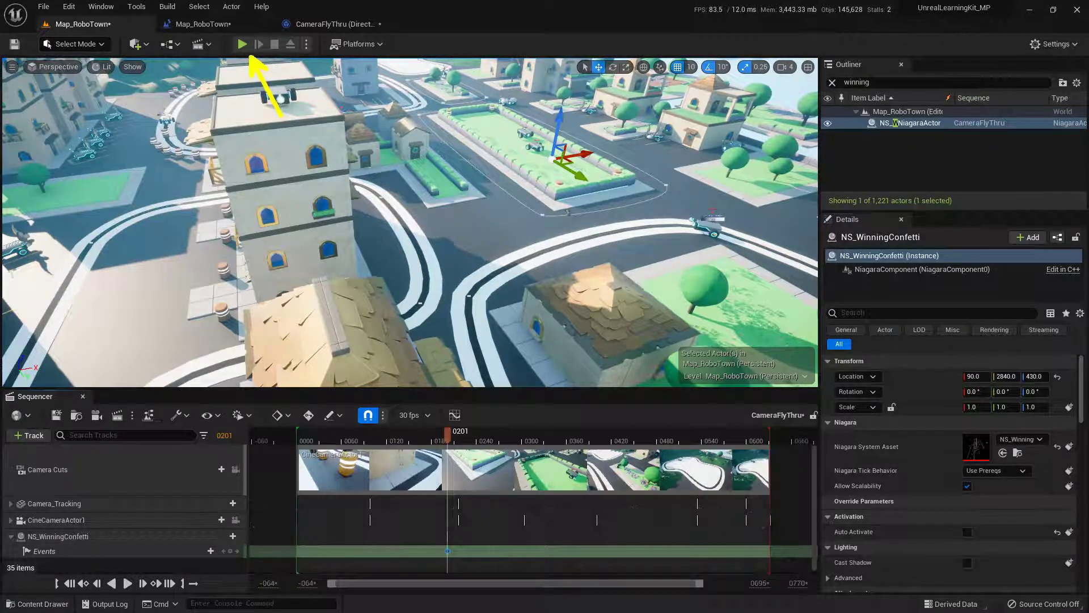
- Play the level to preview the finished camera fly-through with its confetti burst
left_click(242, 44)
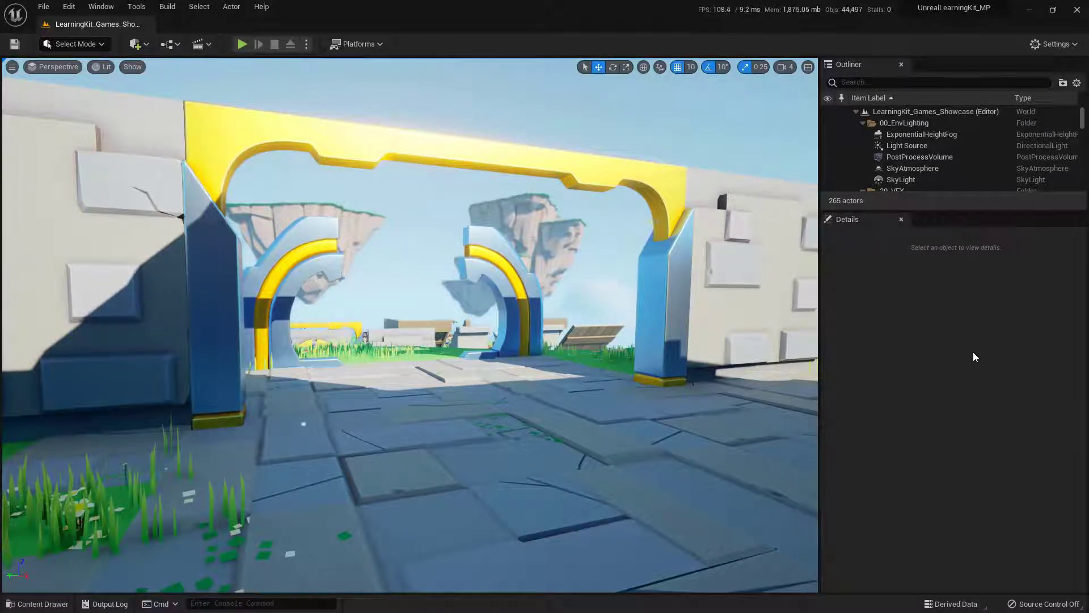
- Open the Map_RoboTown level from the LearningKit_Robots/Maps_Robots folder
left_click(55, 606)
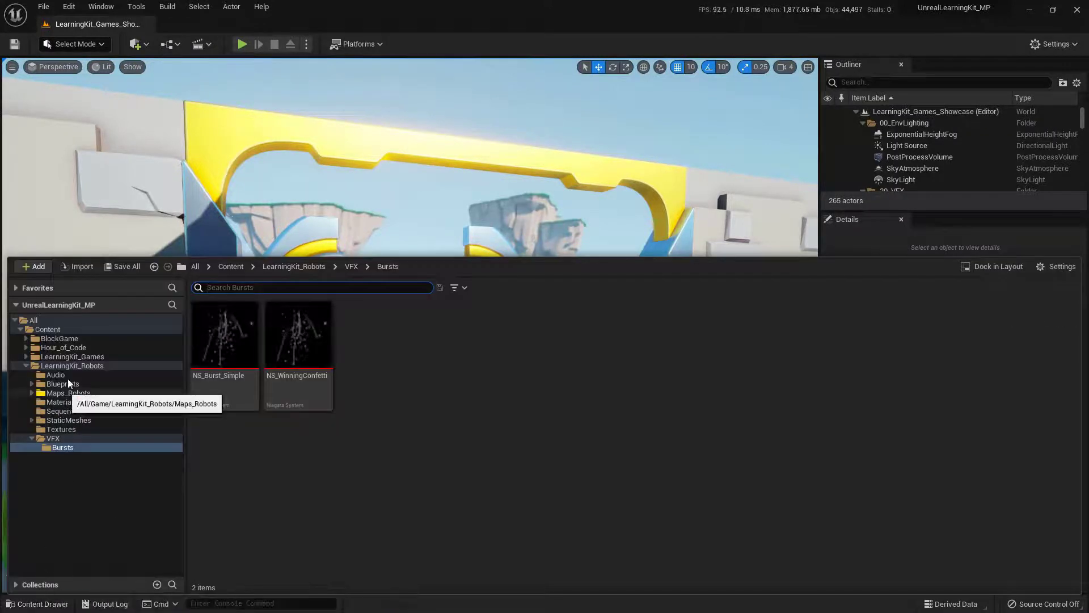
left_click(91, 366)
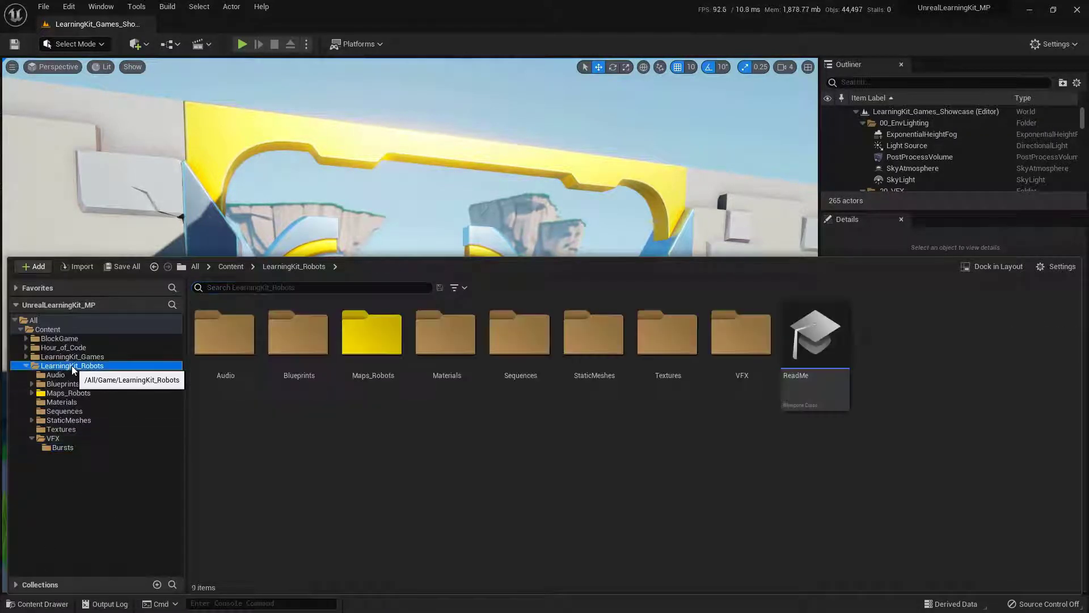
left_click(90, 393)
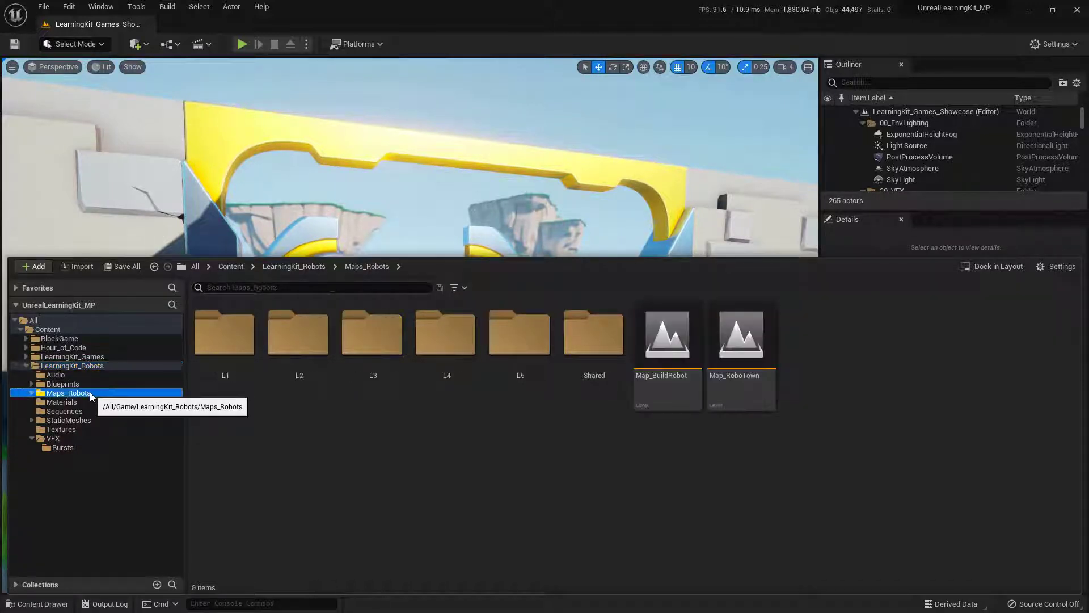
left_click(750, 394)
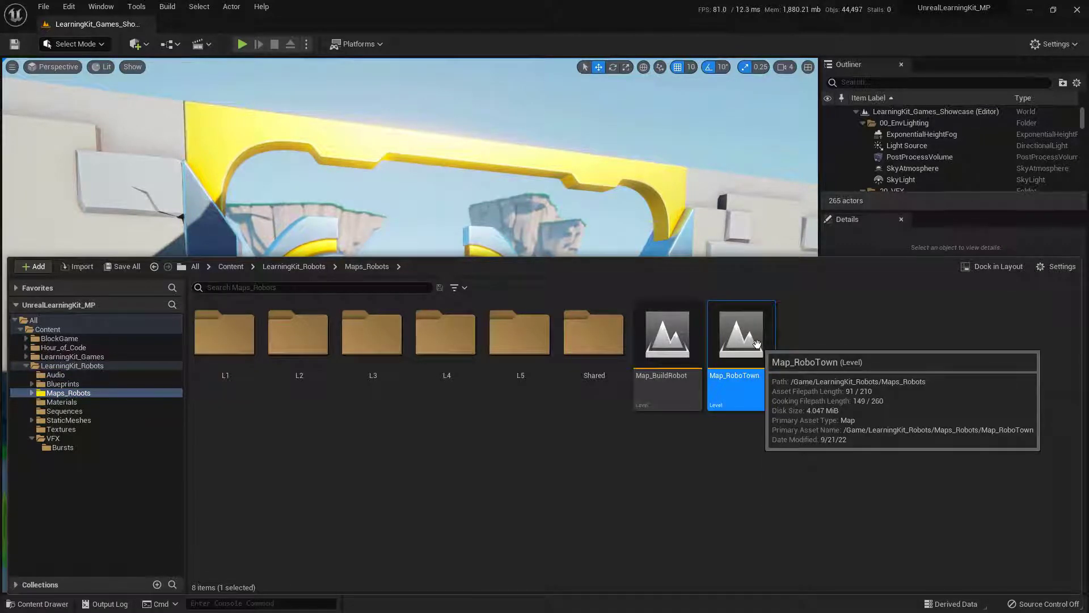
double_click(756, 344)
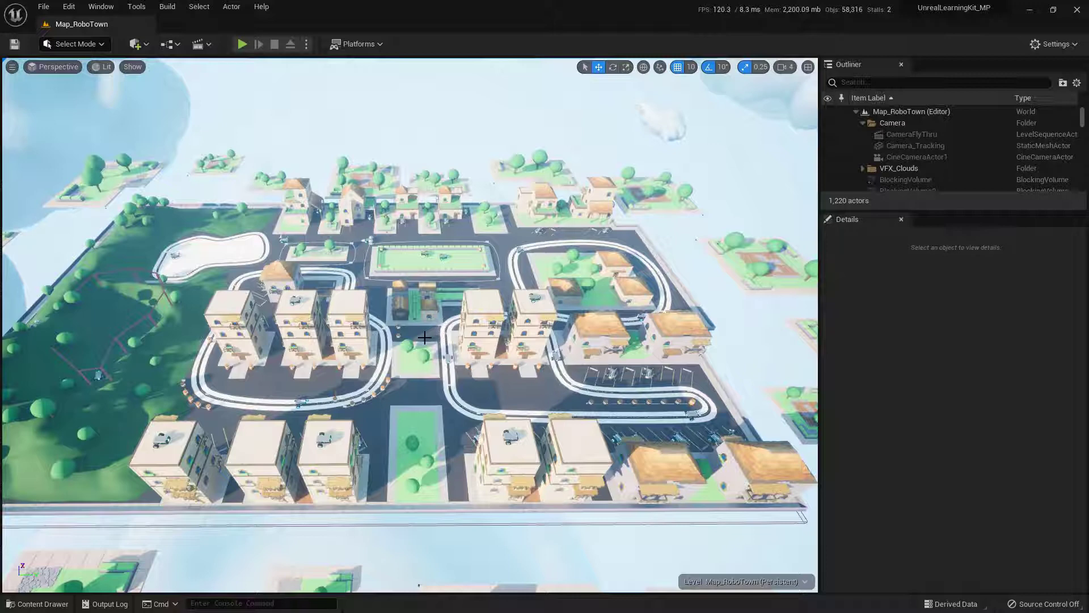
- Unlock the Persistent Level in the level list and close the Levels window
left_click(102, 7)
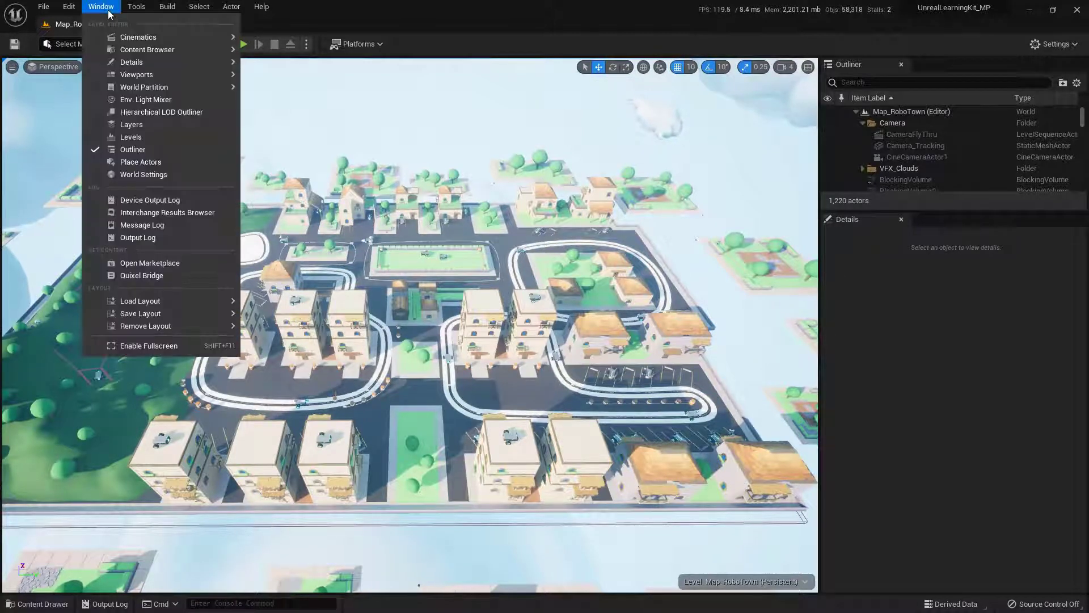
left_click(173, 139)
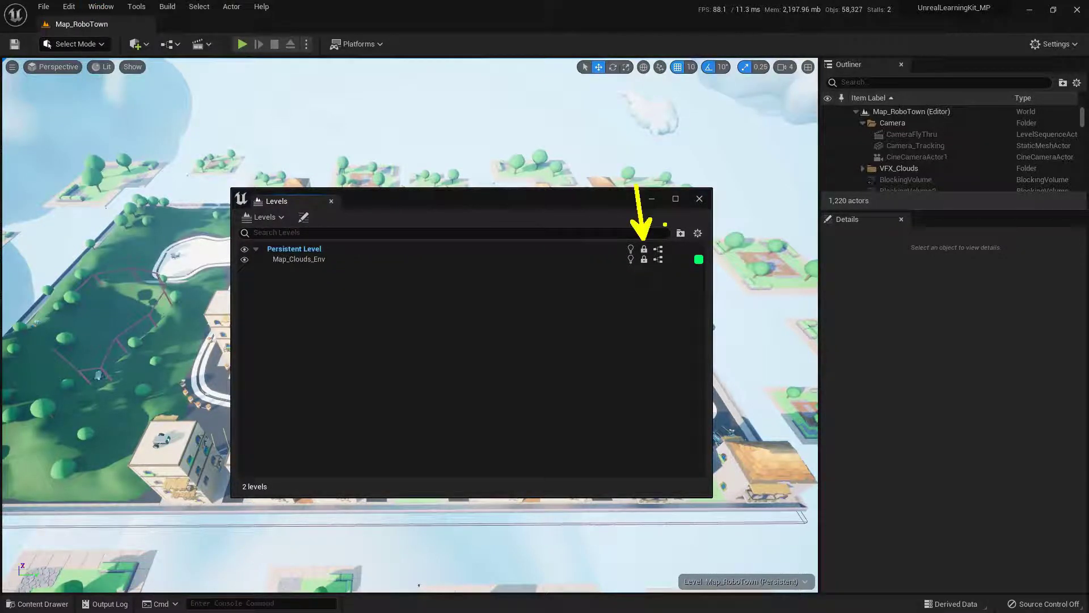
left_click(644, 249)
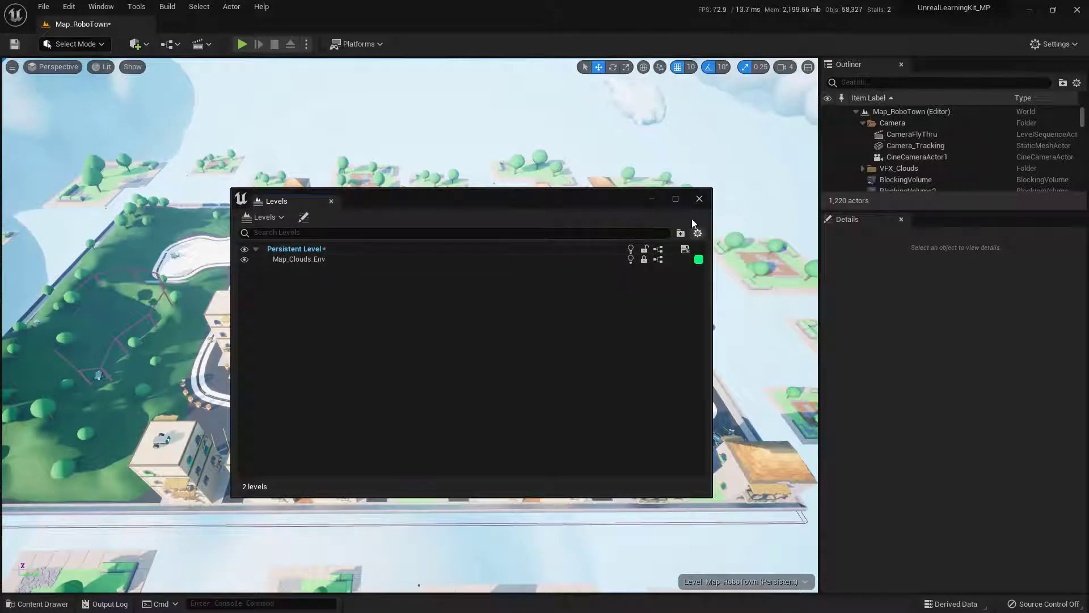
left_click(700, 198)
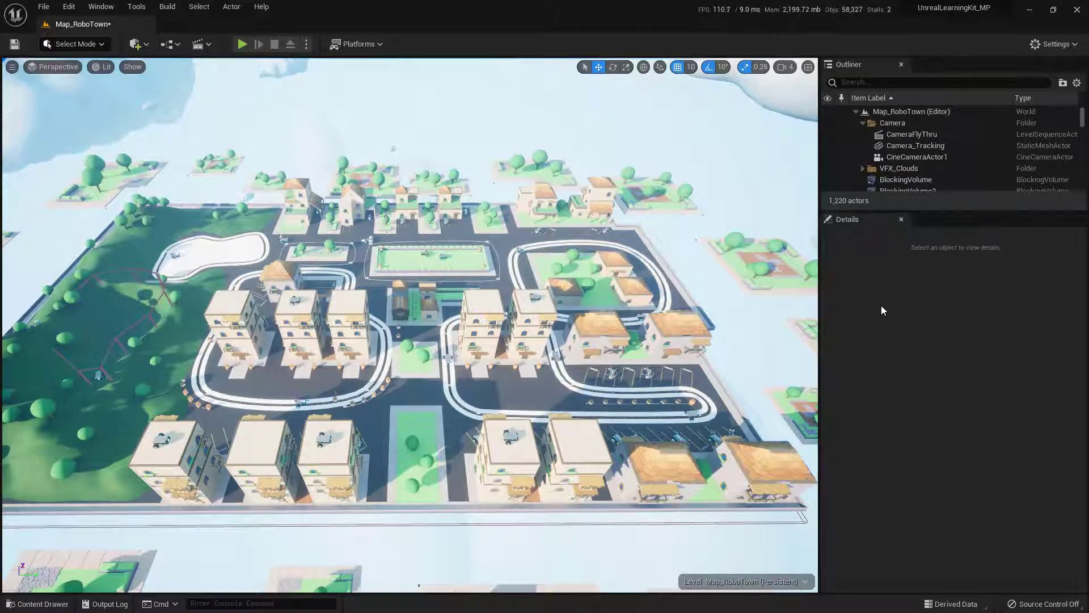
- Open the level sequence of the CameraFlyThru actor in Sequencer
left_click(199, 50)
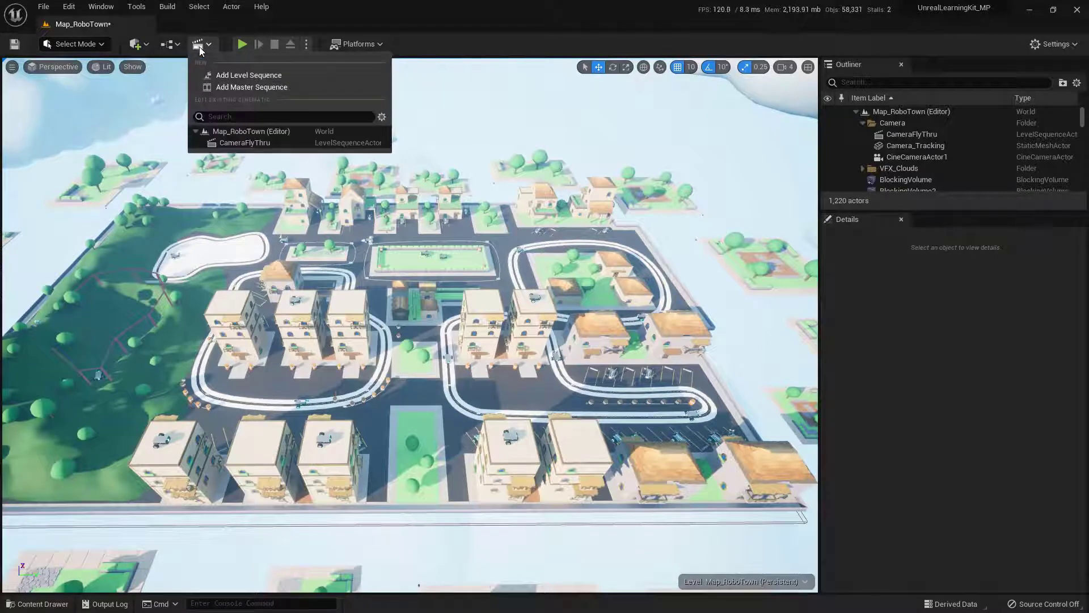
left_click(429, 23)
left_click(904, 135)
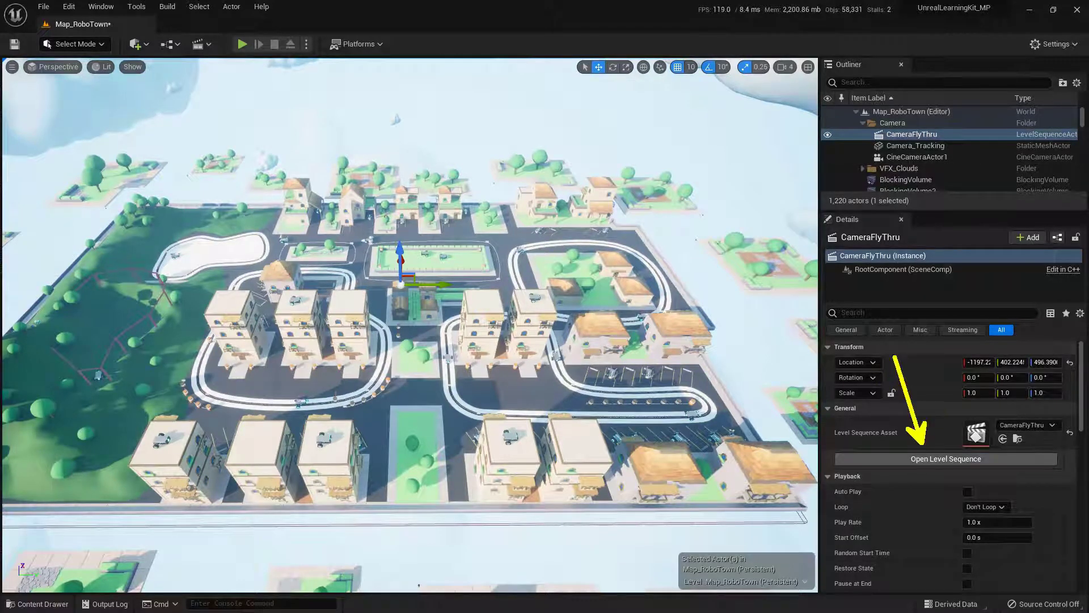
left_click(937, 460)
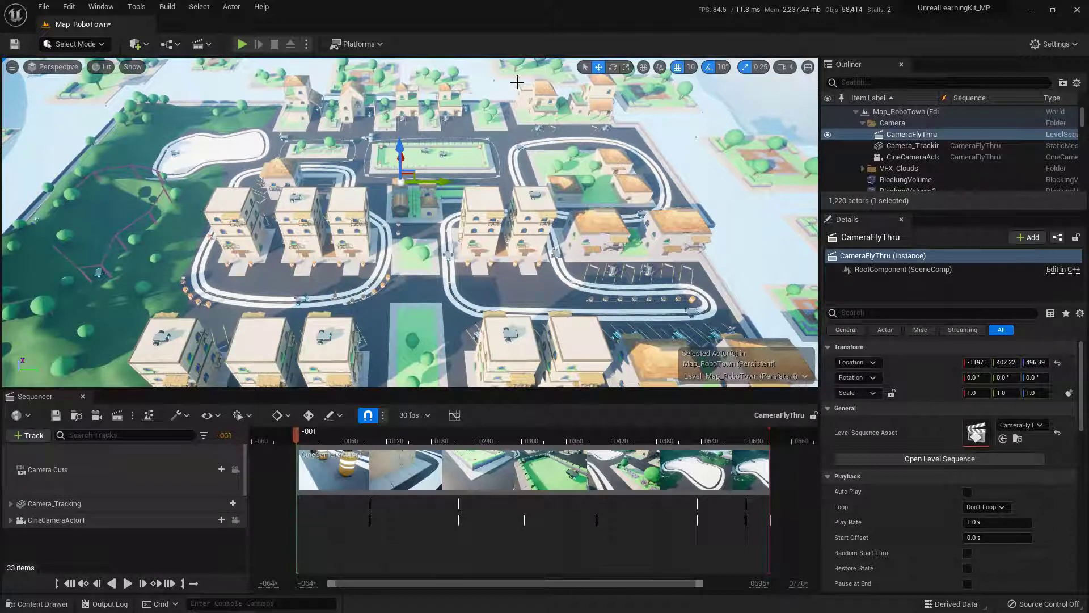
- In the Level Blueprint, connect Event BeginPlay to the Play node of the CameraFlyThru sequence and compile
left_click(172, 45)
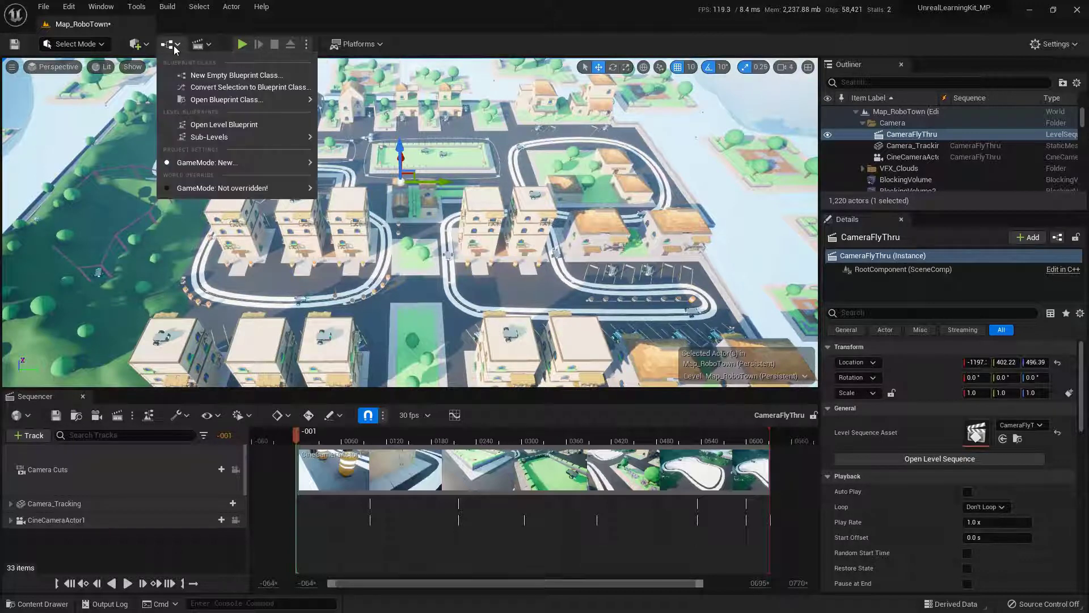
left_click(278, 124)
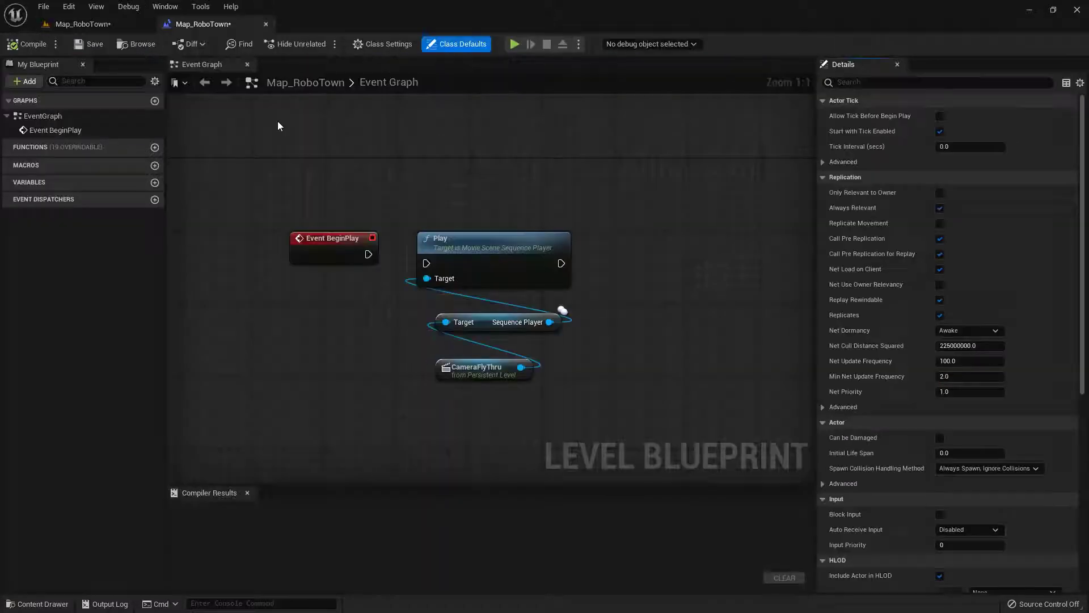
left_click_drag(366, 258, 431, 264)
left_click_drag(663, 165, 499, 427)
left_click(611, 321)
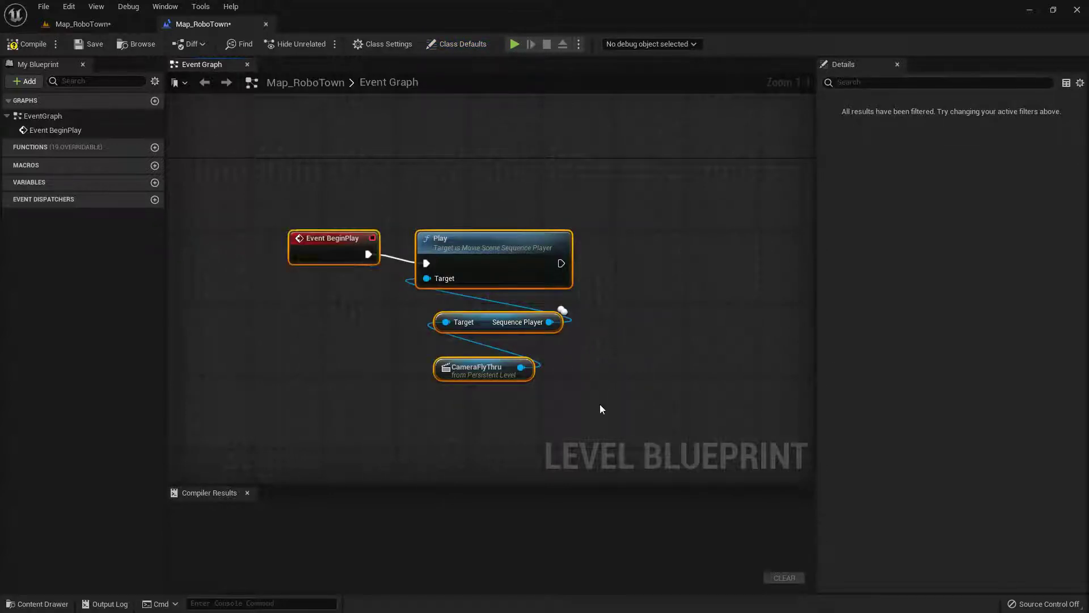
left_click(30, 43)
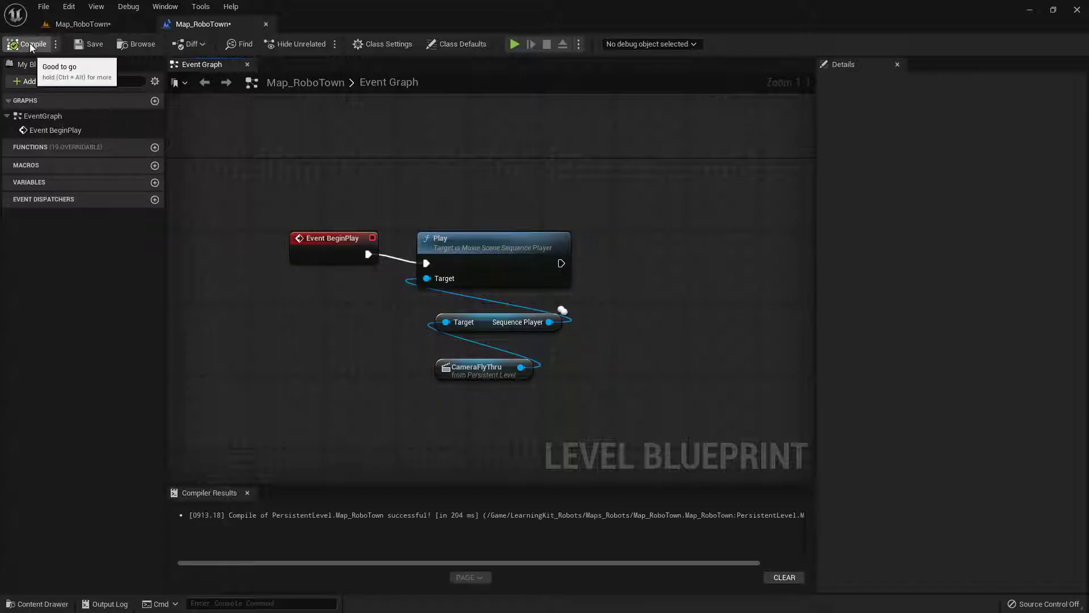
- Return to the level, play it to check the camera fly-through, stop, and frame the CameraFlyThru actor
left_click(110, 25)
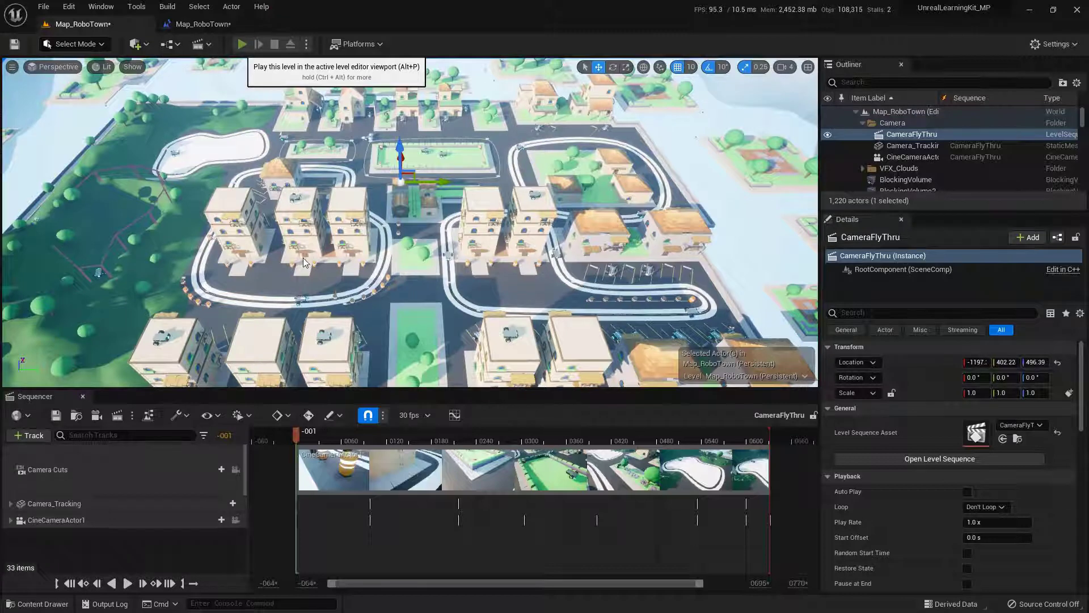
key("alt+p")
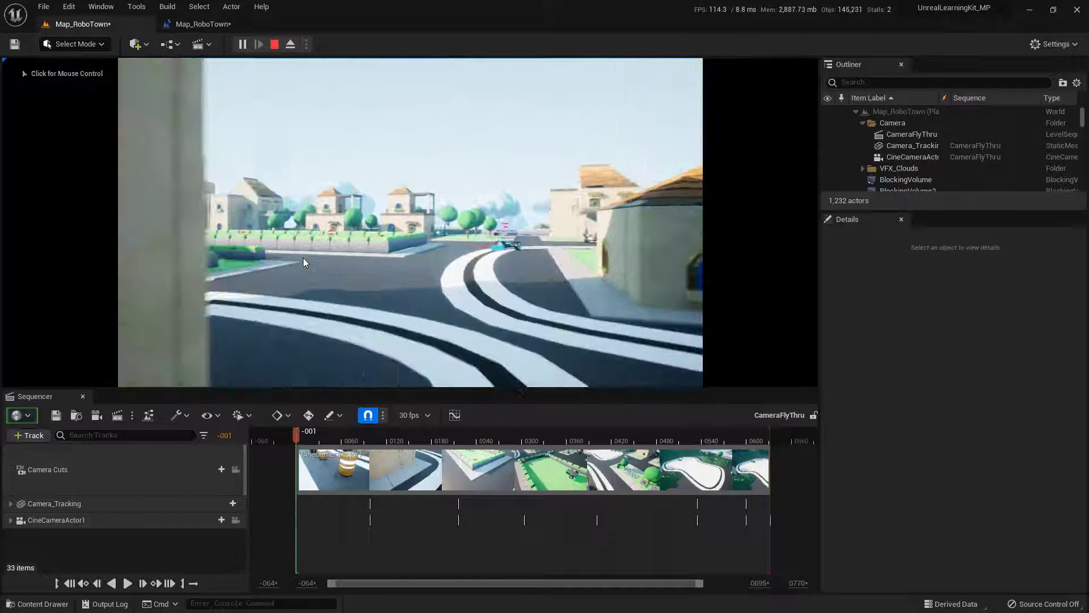
key("Escape")
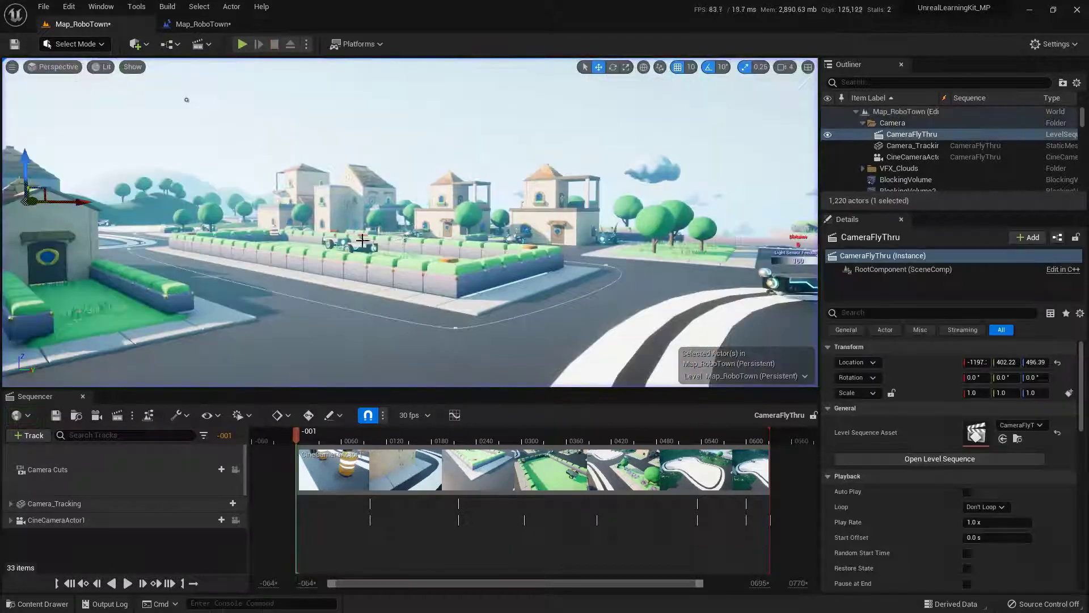
right_click_drag(186, 99, 161, 63)
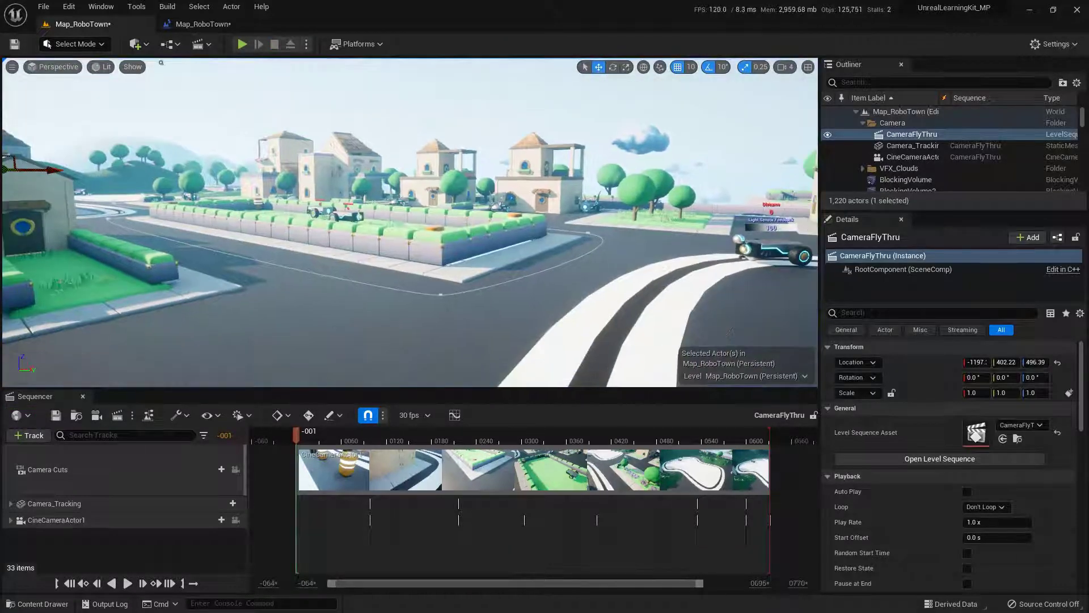
key("f")
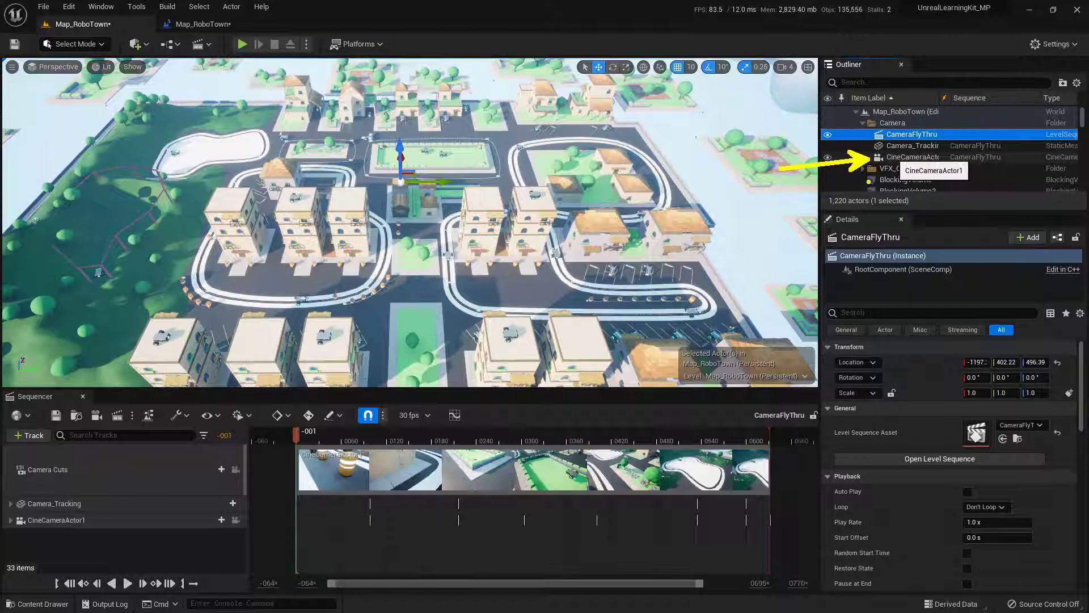
- Pin the CineCameraActor1 preview in the viewport and frame the streets and hedged garden from above
left_click(908, 157)
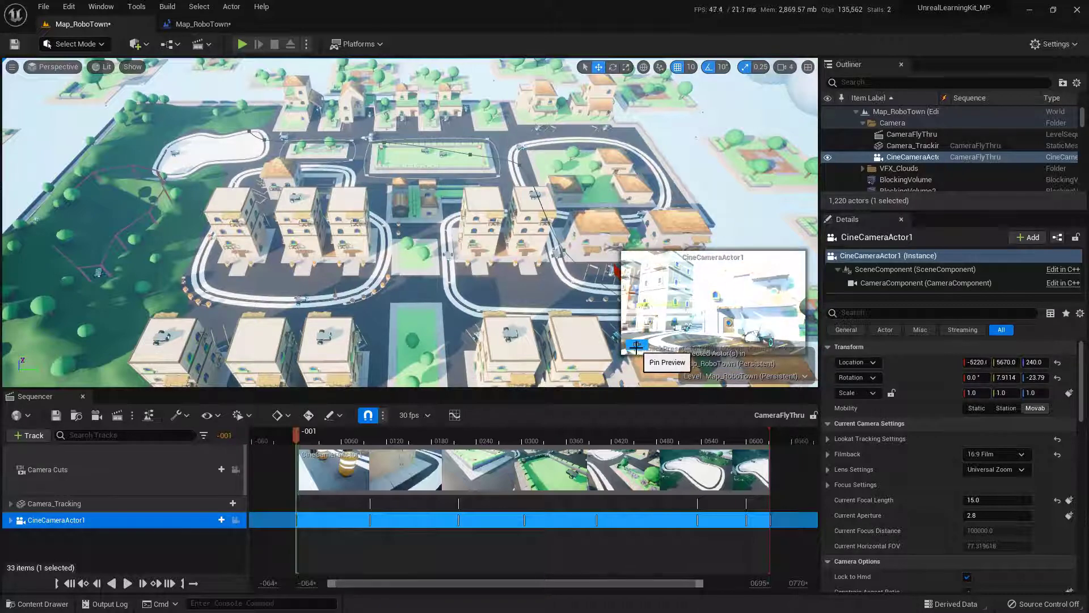
right_click_drag(601, 302, 600, 303)
right_click_drag(552, 256, 552, 256)
left_click(552, 256)
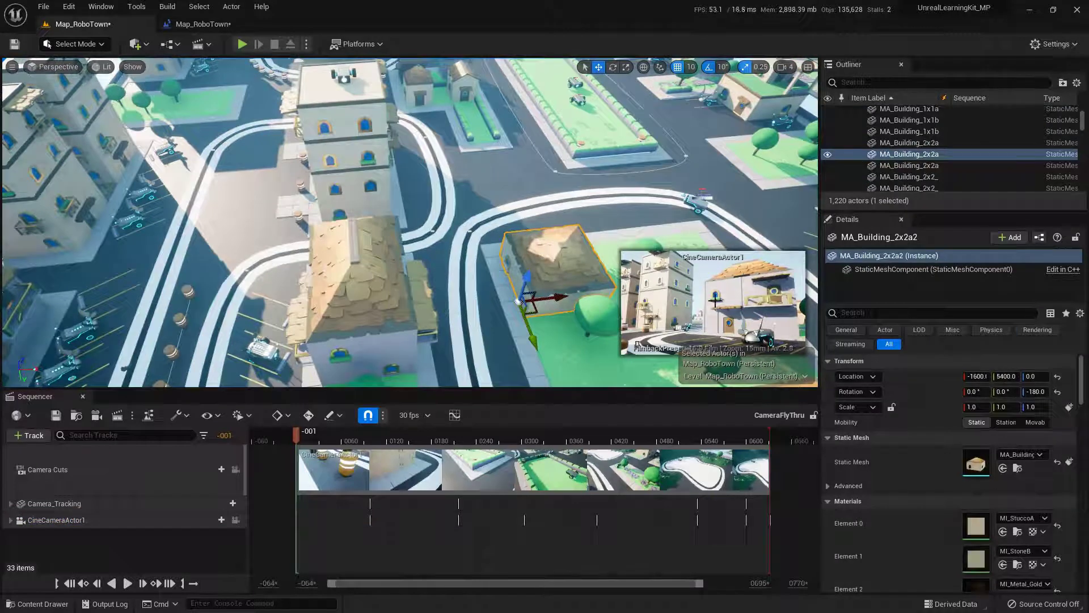
right_click_drag(505, 229, 506, 229)
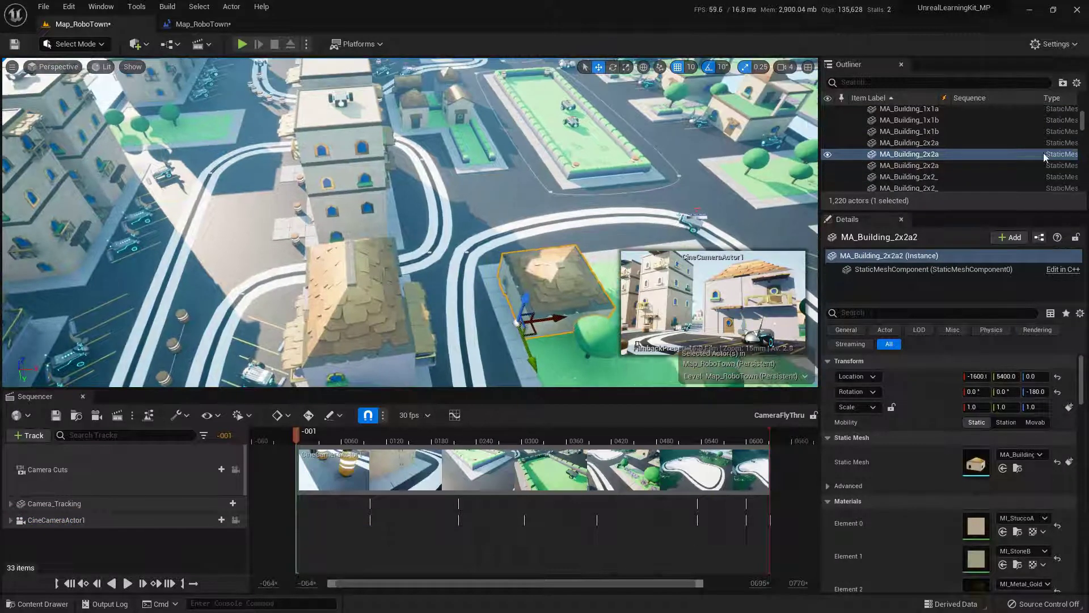
- Reselect CineCameraActor1 and move the sequence playhead to frame 0201
scroll(1050, 136, "up", 10)
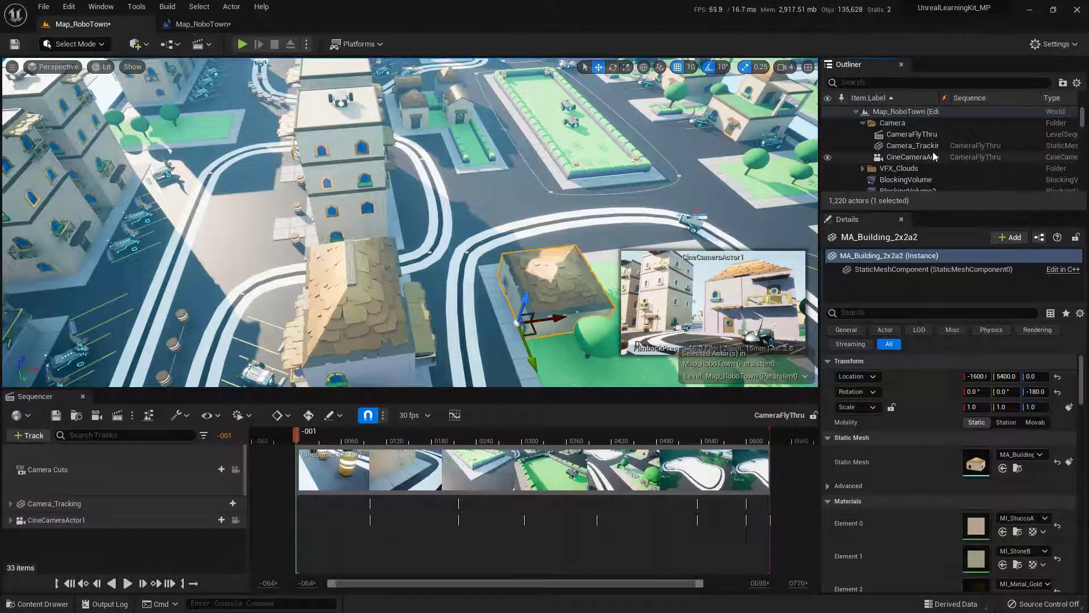
left_click(933, 157)
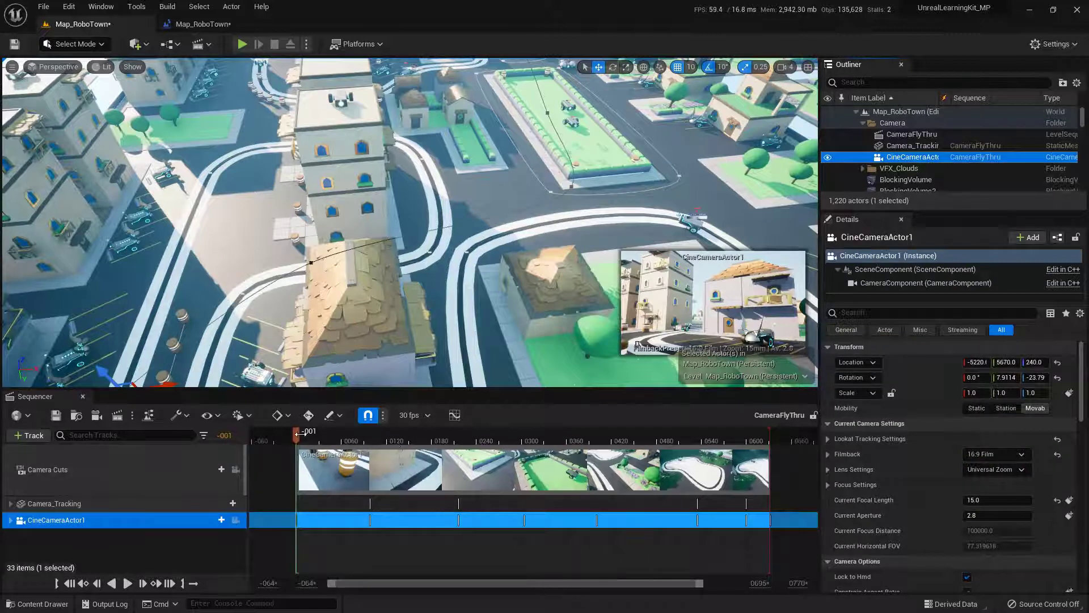
left_click_drag(299, 433, 448, 442)
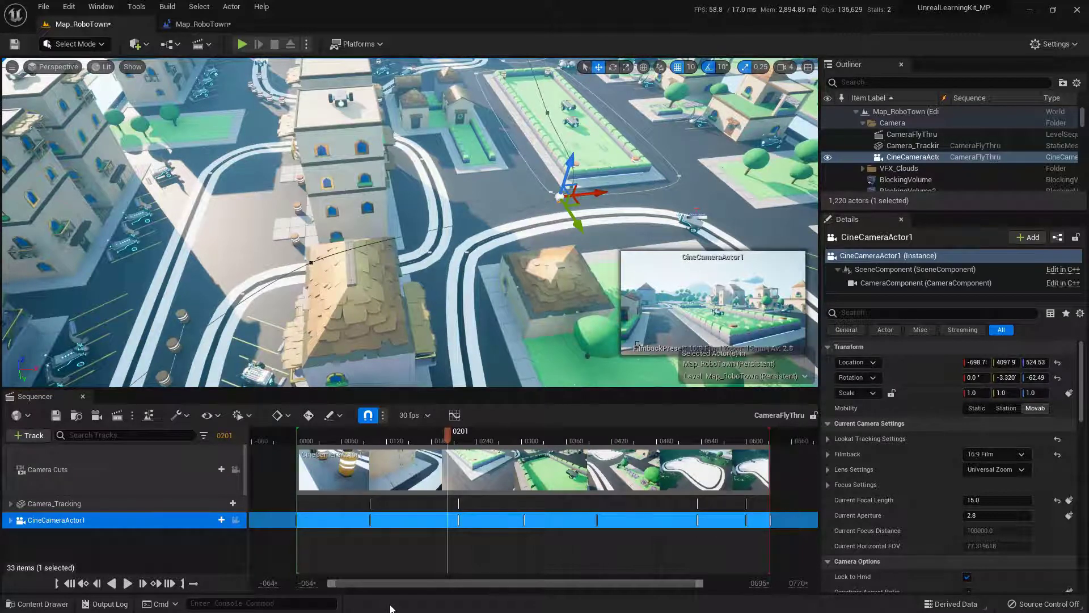
- Place the NS_WinningConfetti Niagara system from VFX/Bursts above the hedged garden, at about X 240, Y 2600, Z 290
left_click(51, 605)
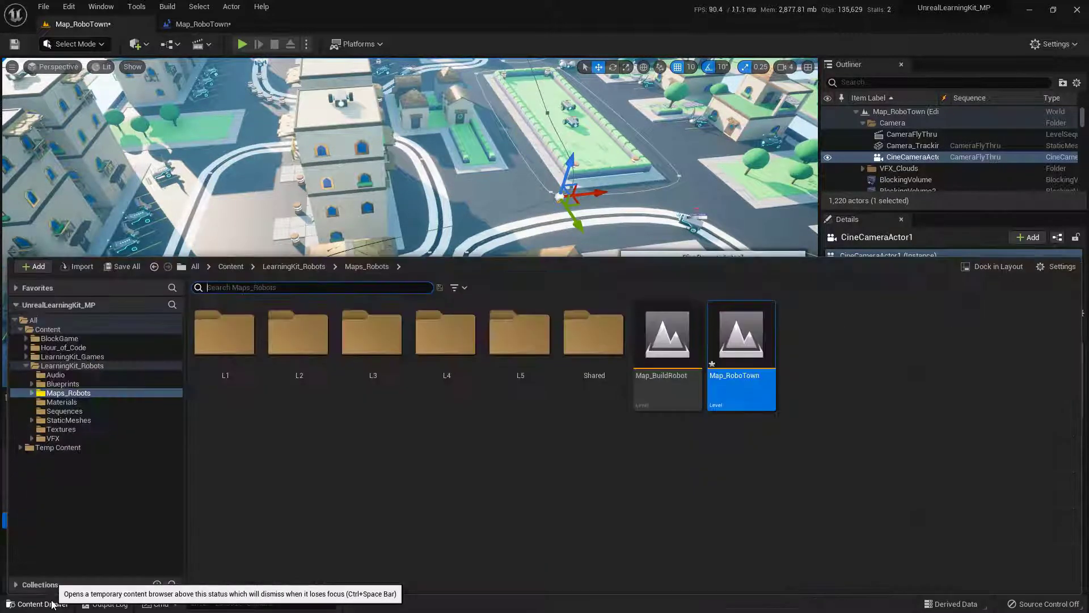
left_click(75, 439)
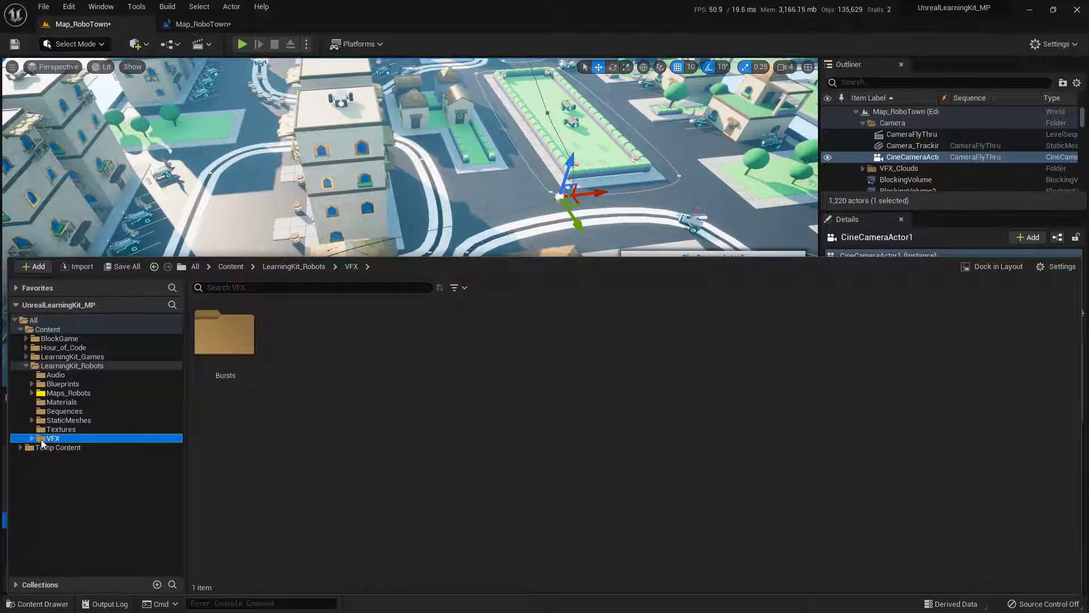
double_click(238, 348)
left_click(312, 364)
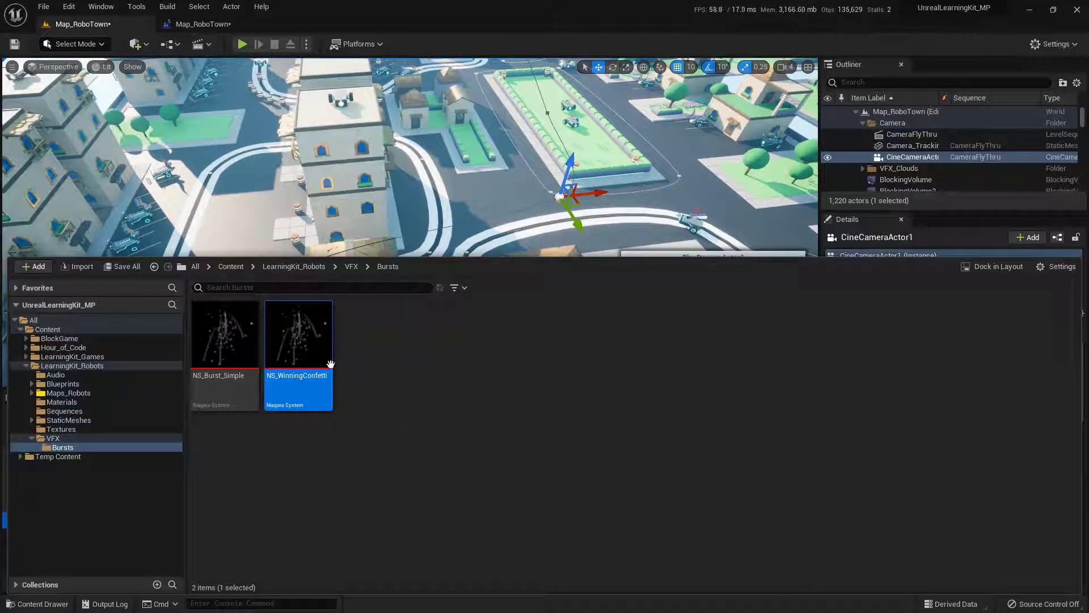
left_click(577, 164)
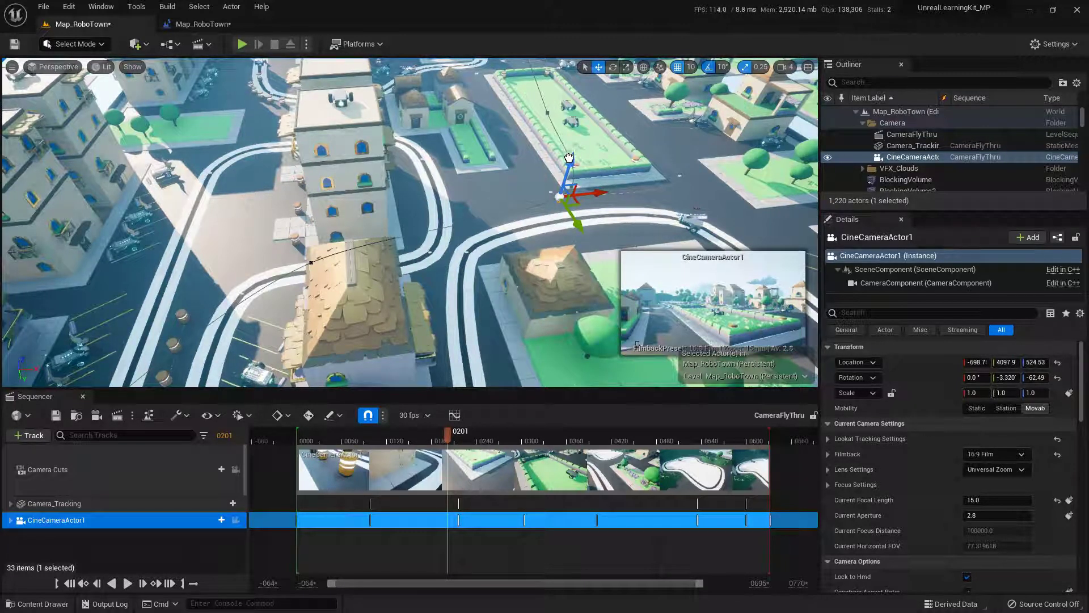
left_click_drag(569, 157, 581, 112)
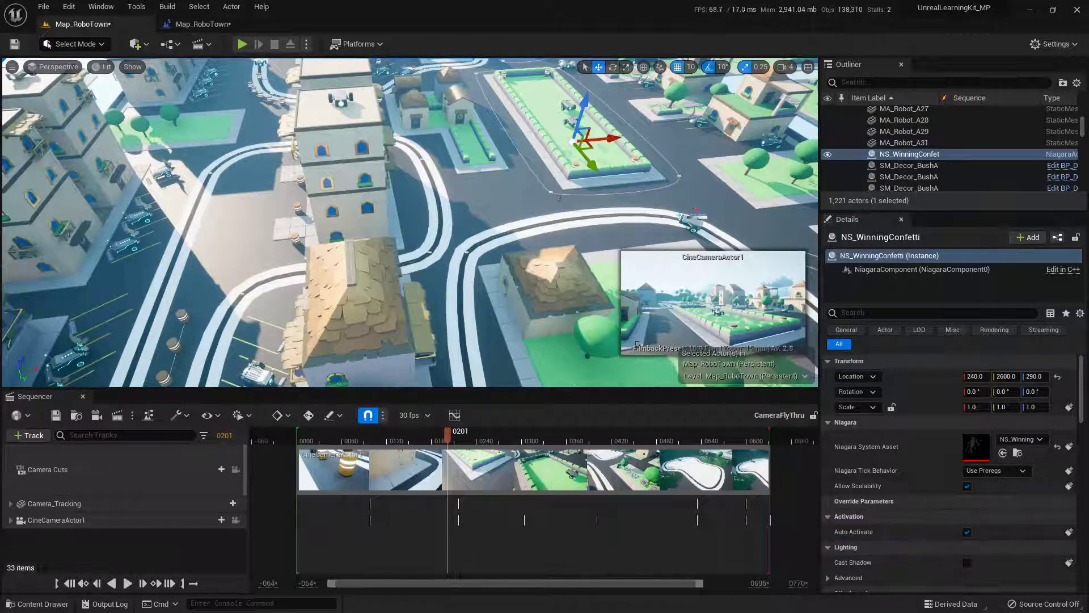
- Turn off Auto Activate for the NS_WinningConfetti actor and select it in the Outliner
left_click(968, 534)
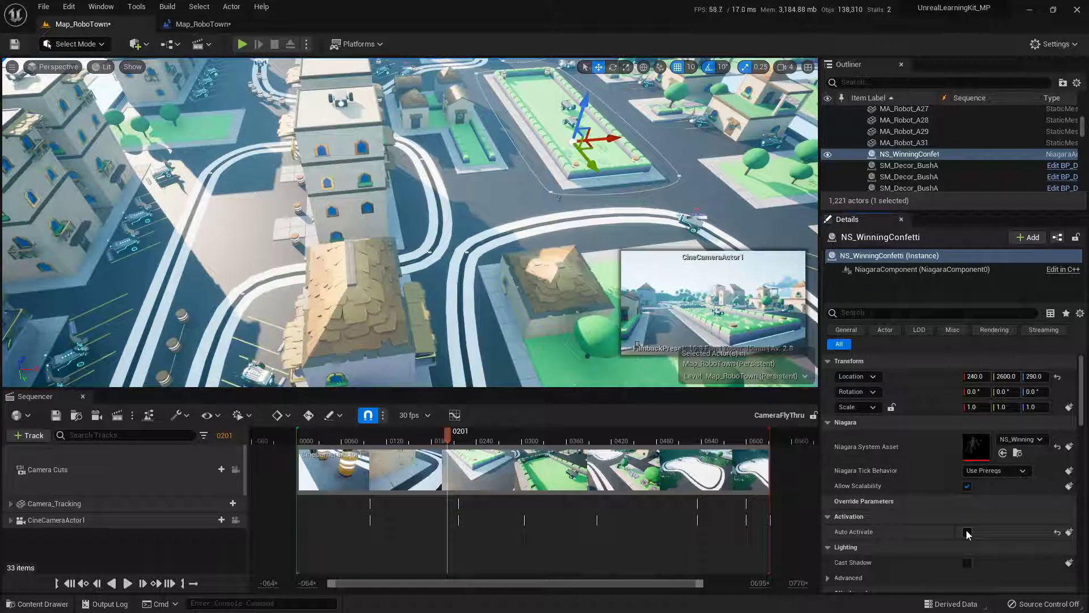
left_click(858, 156)
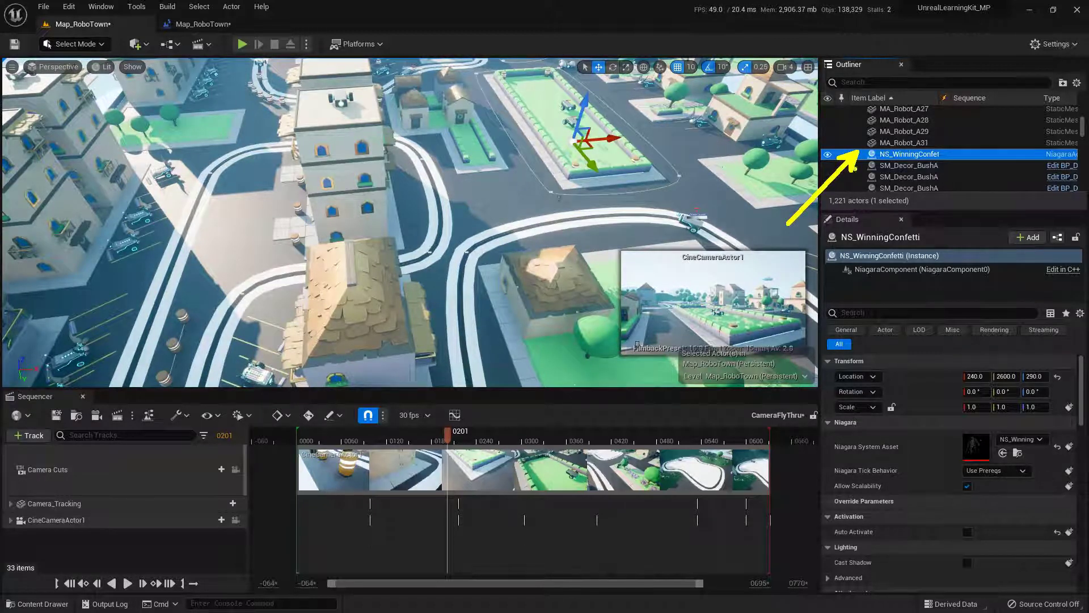
- Add the NS_WinningConfetti actor to the CameraFlyThru sequence and give it an Event Trigger track
left_click_drag(908, 154, 124, 542)
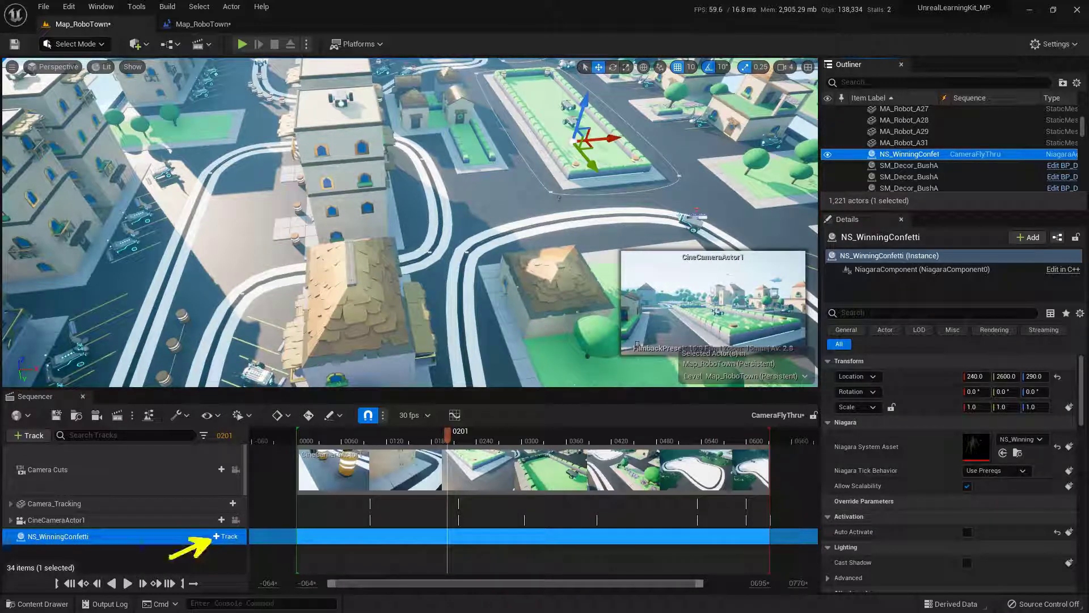
left_click(226, 536)
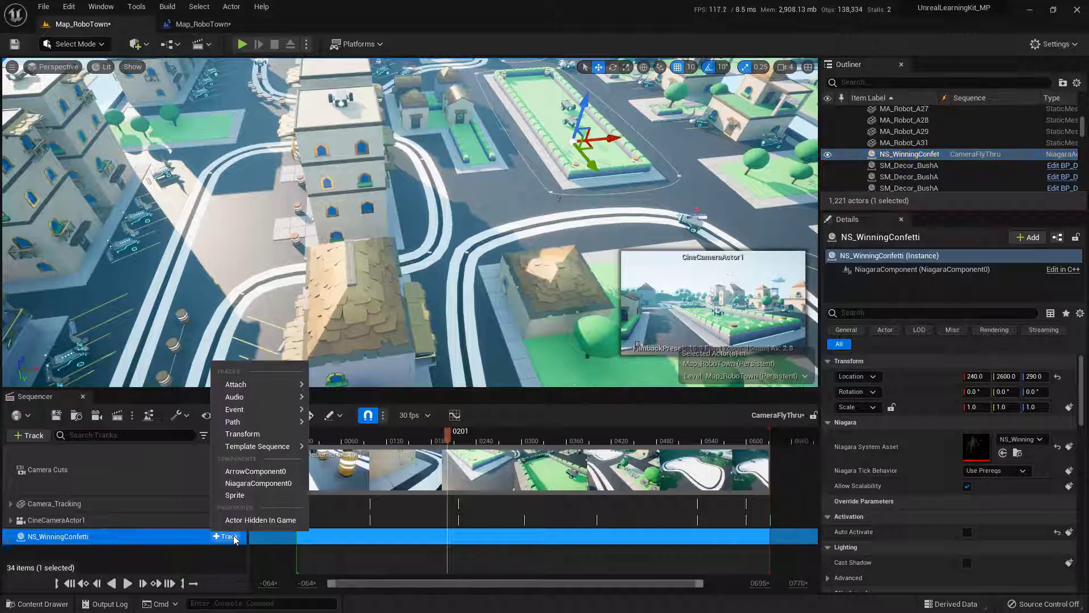
mouse_move(268, 421)
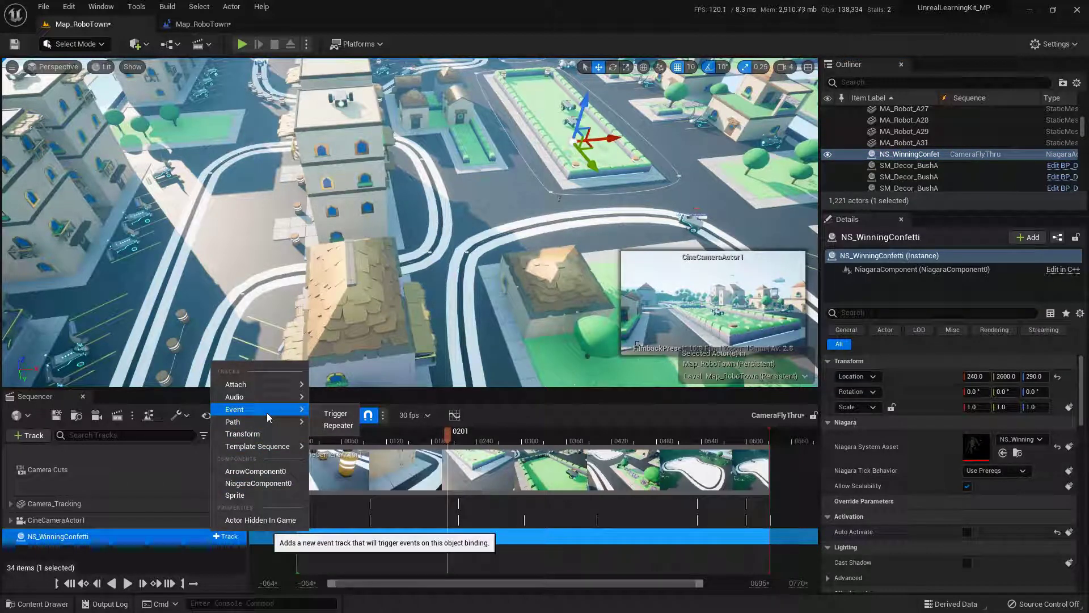
left_click(351, 417)
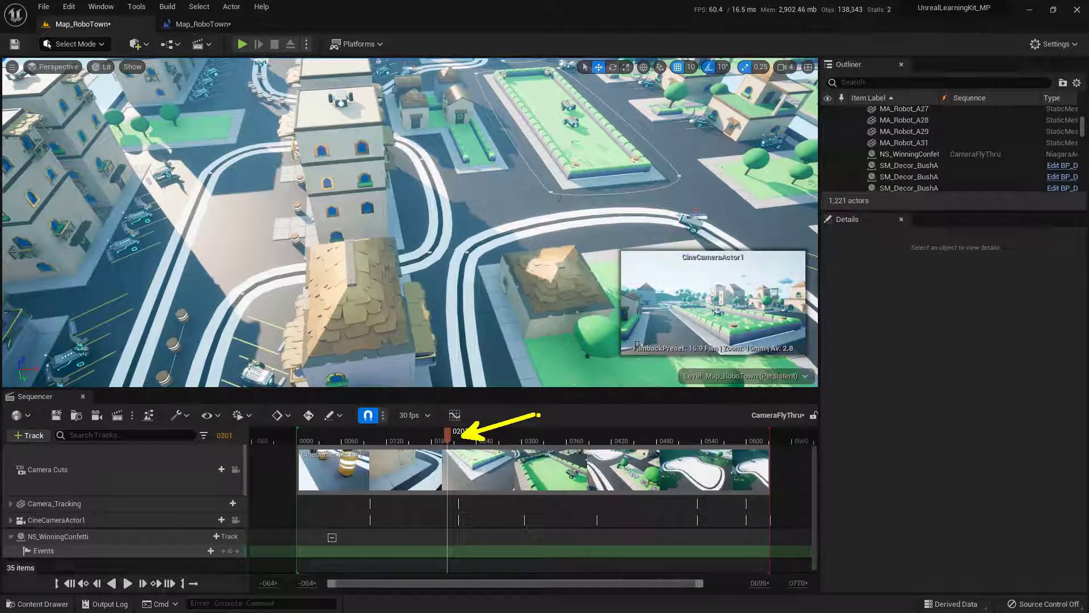
- Add a key at frame 0201 on the confetti's Events track and bind it to a new endpoint
left_click(114, 553)
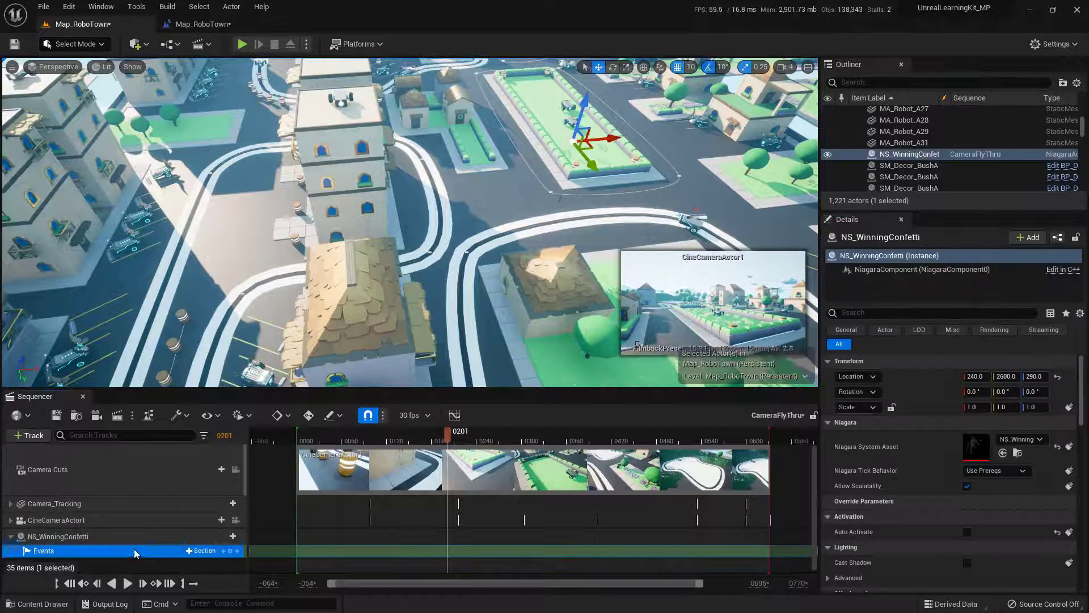
left_click(230, 554)
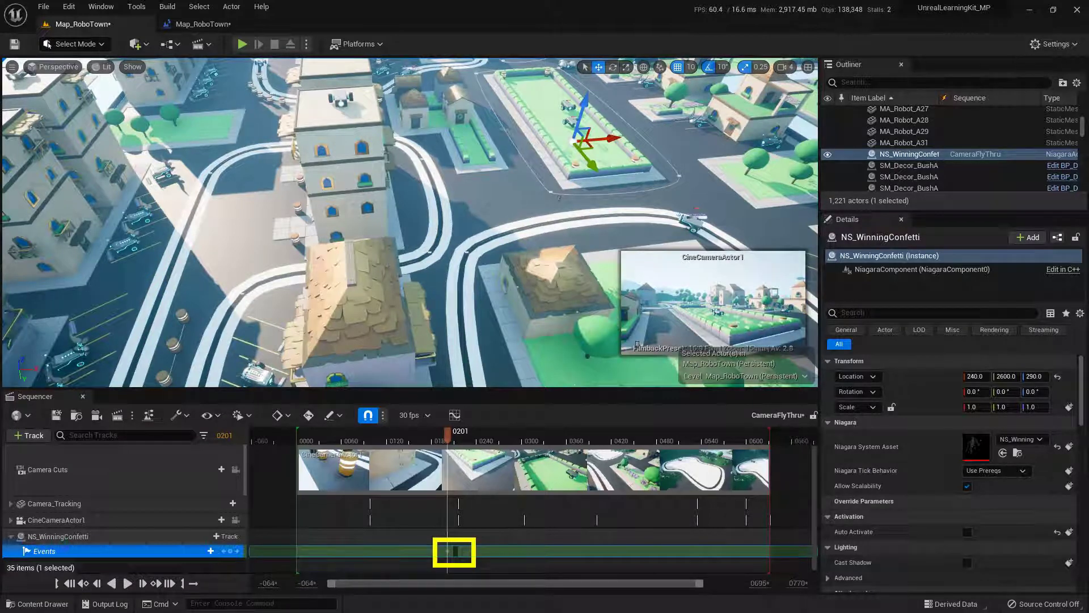
right_click(454, 550)
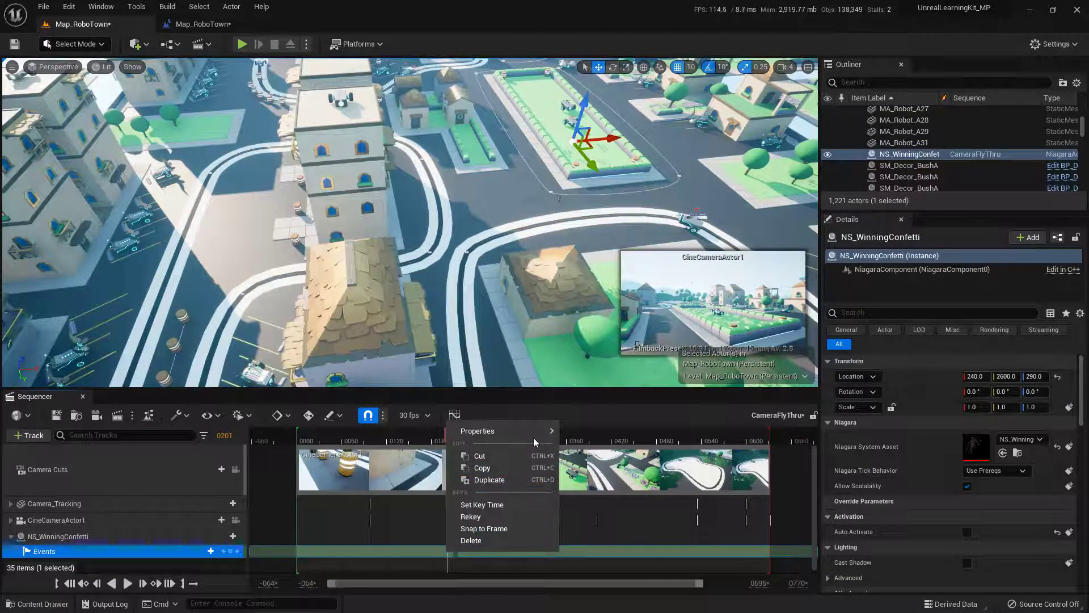
mouse_move(537, 436)
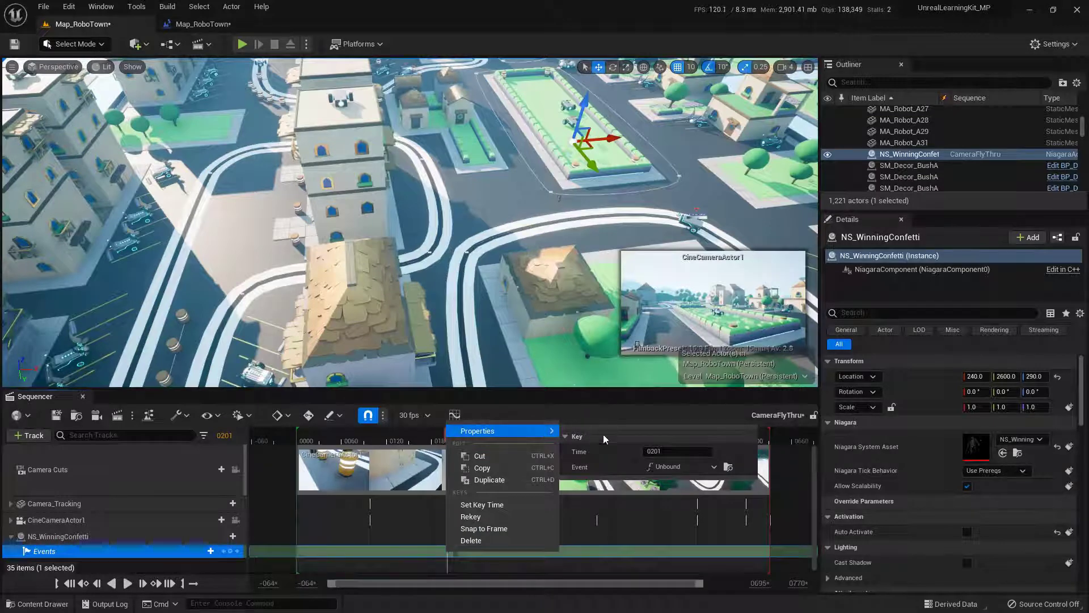
left_click(708, 467)
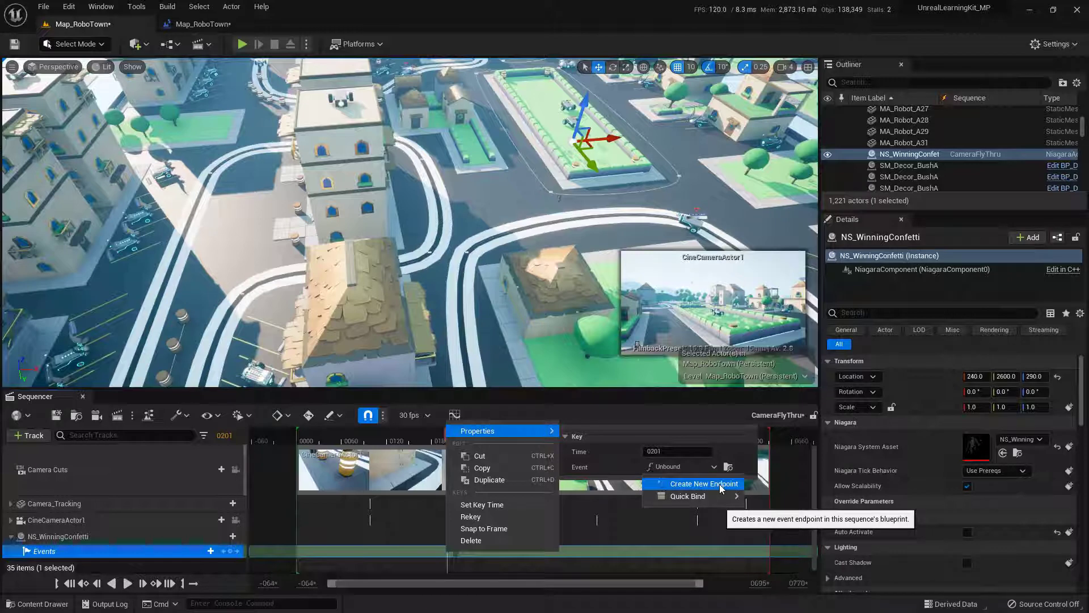
left_click(719, 483)
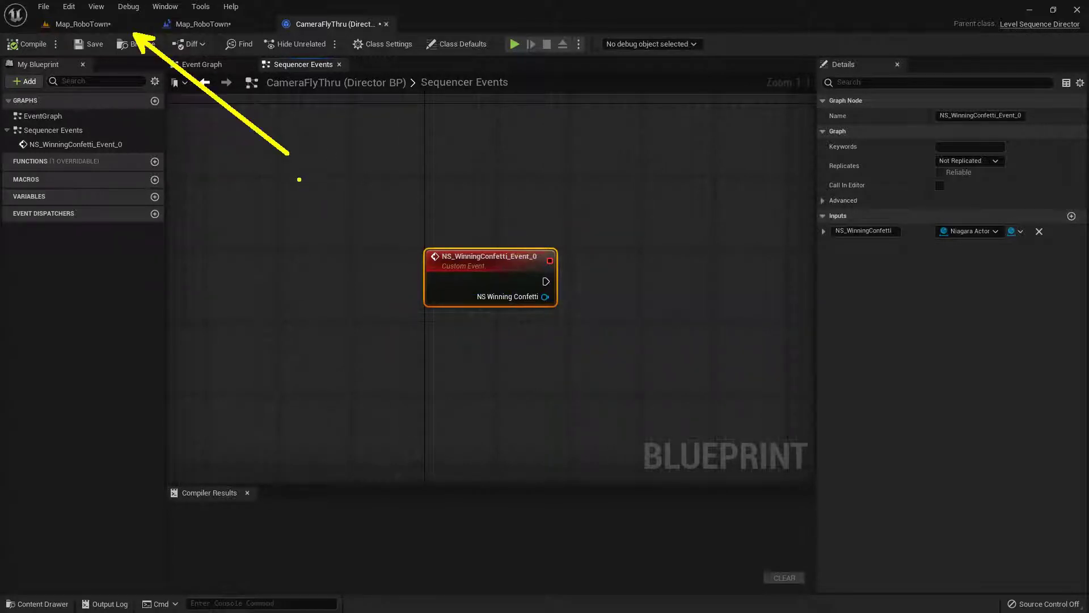
- In the CameraFlyThru Director blueprint, add a Toggle Active (NiagaraComponent) node from the event's NS Winning Confetti output
left_click(113, 25)
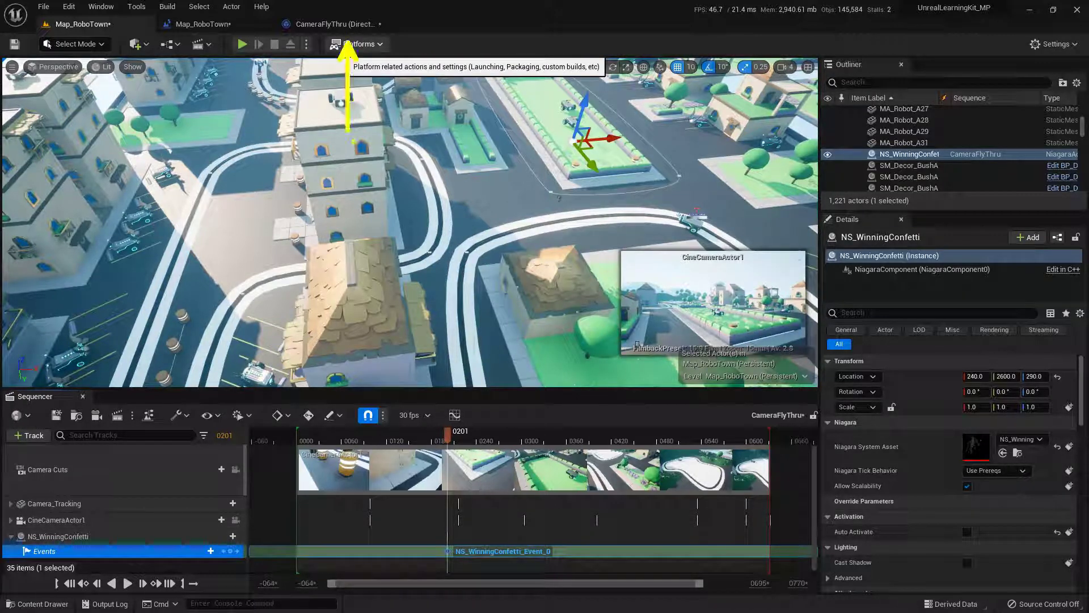
left_click(332, 23)
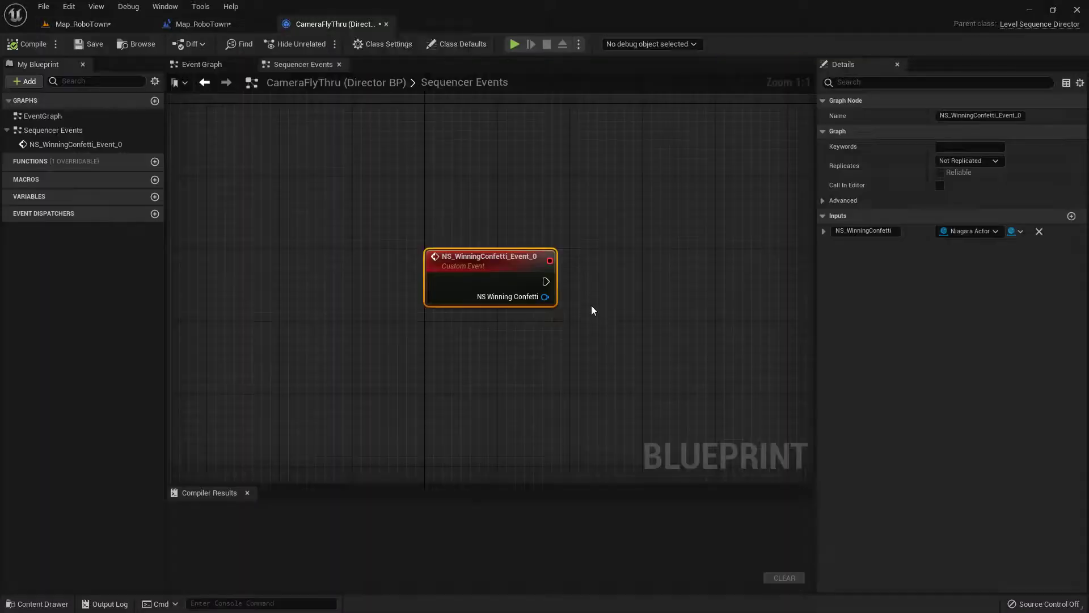
right_click_drag(592, 310, 472, 291)
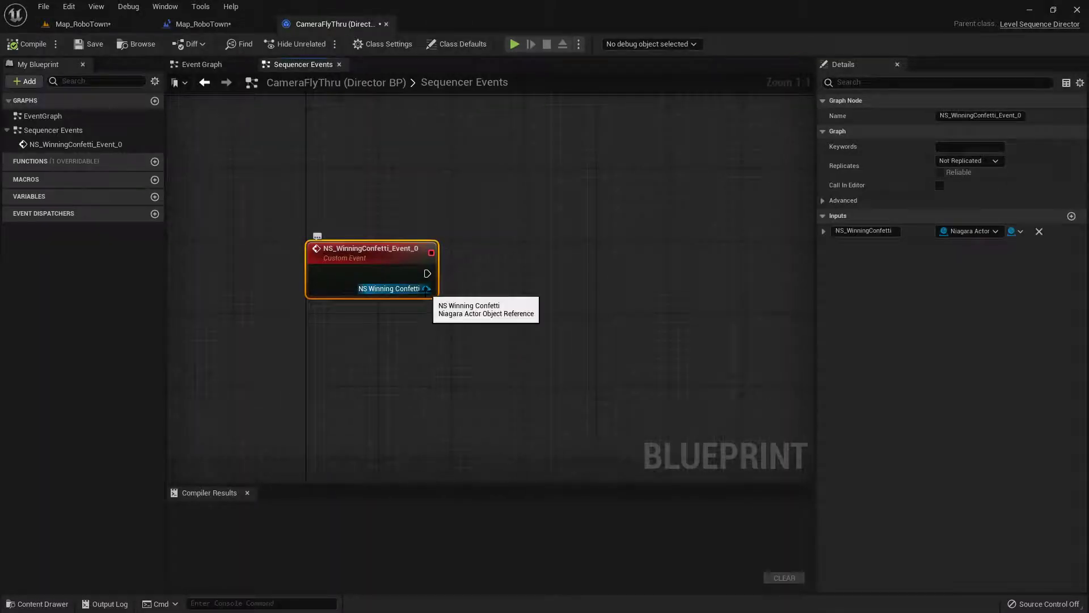
scroll(426, 289, "up", 4)
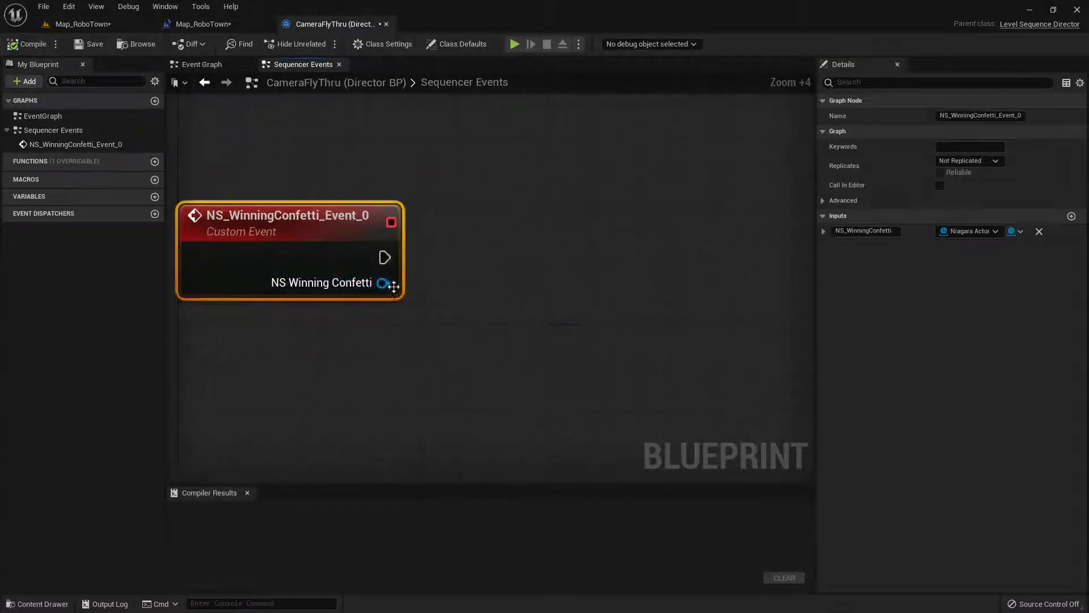
left_click_drag(383, 283, 566, 374)
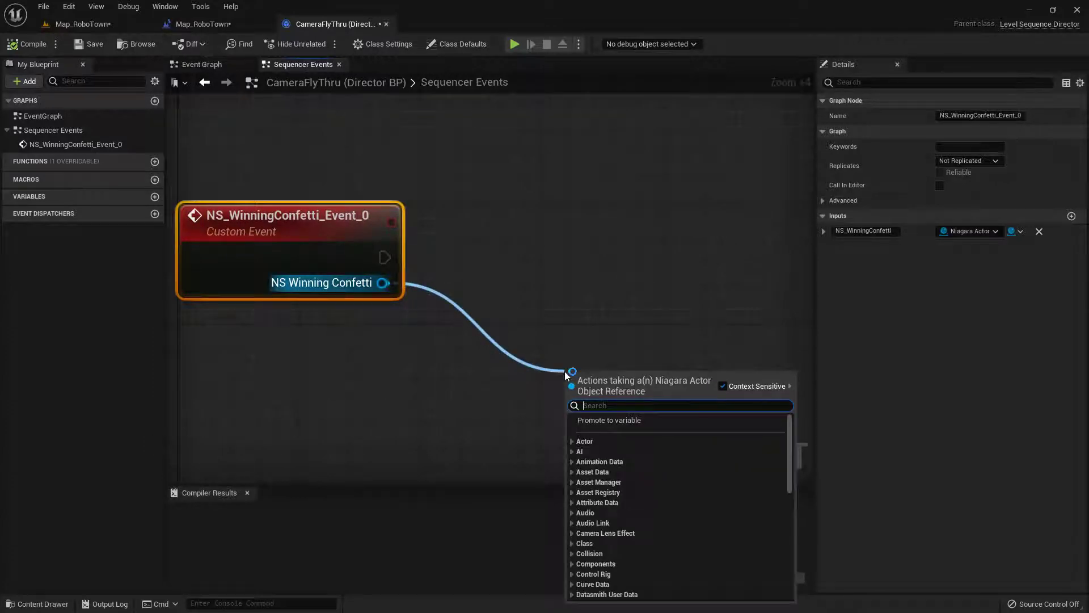
type("toggle")
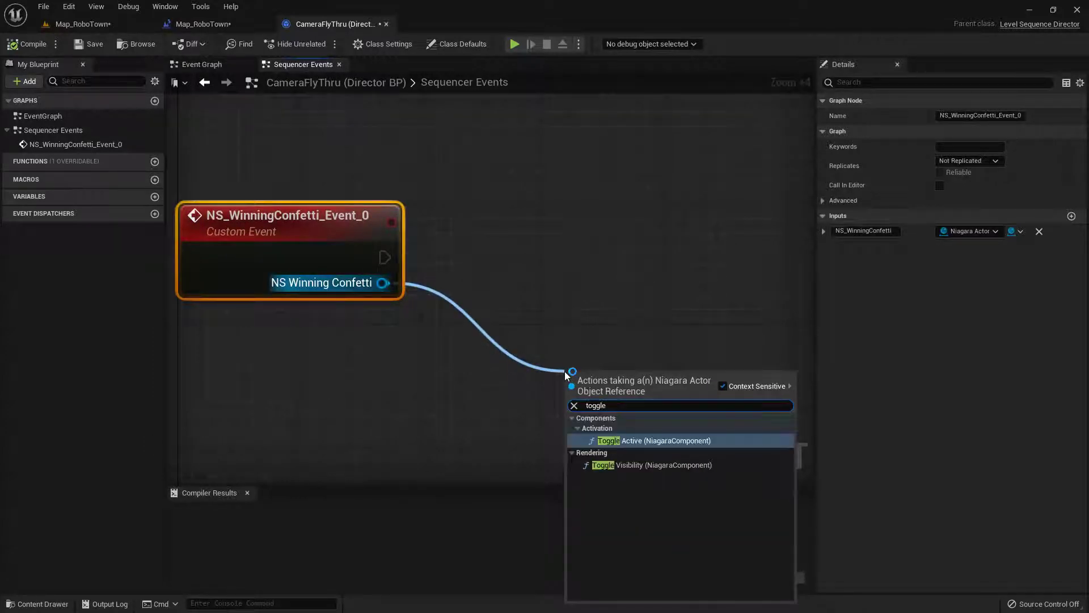
left_click(669, 440)
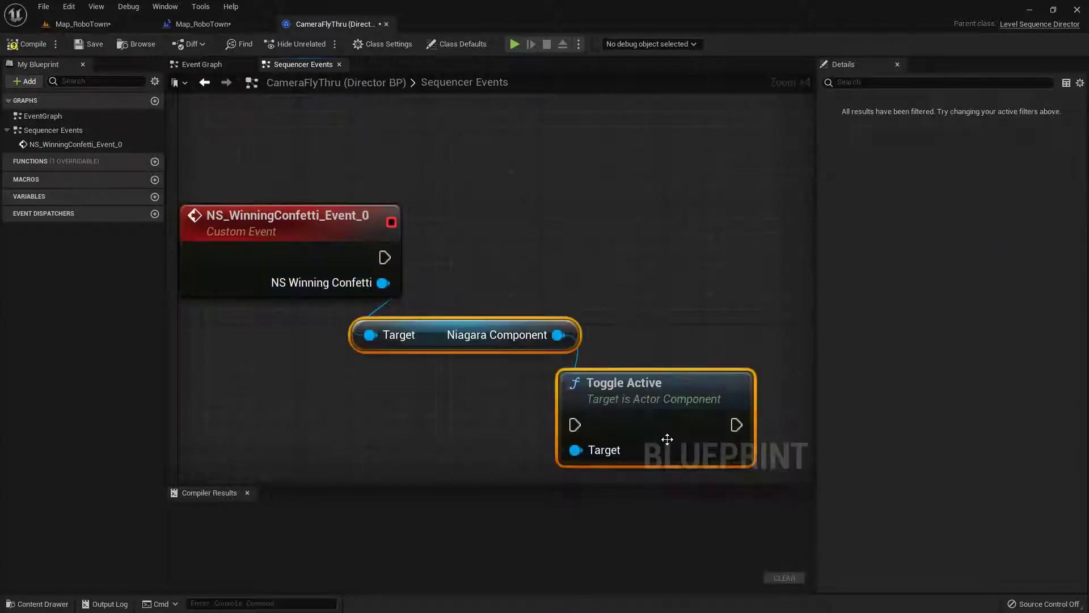
- Line up Toggle Active with the confetti event and connect their execution pins, then compile and save the Director blueprint
scroll(637, 295, "down", 3)
left_click_drag(557, 364, 702, 243)
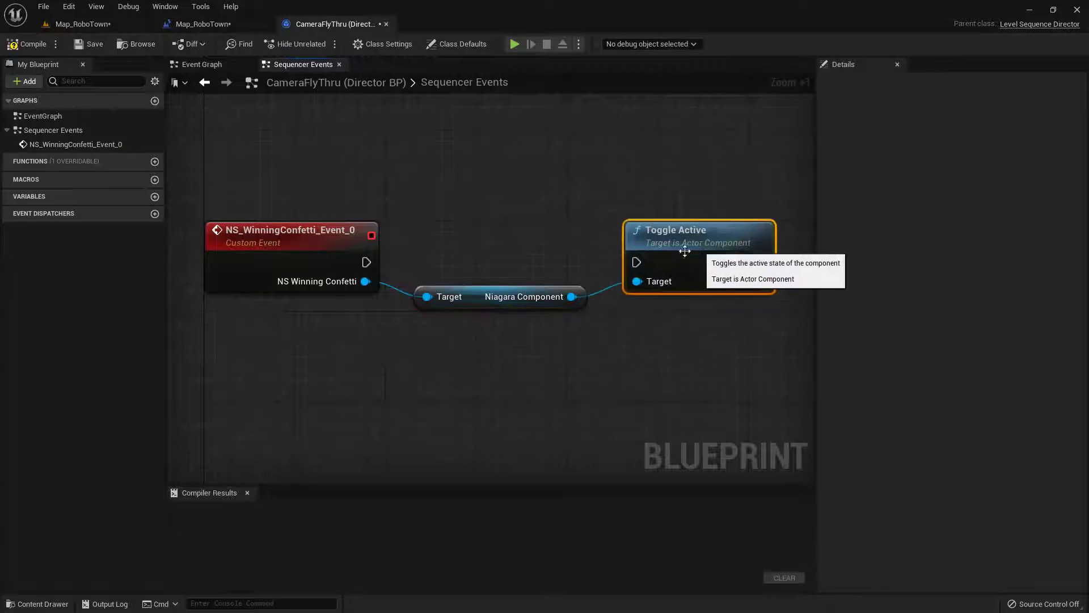
left_click_drag(366, 262, 637, 262)
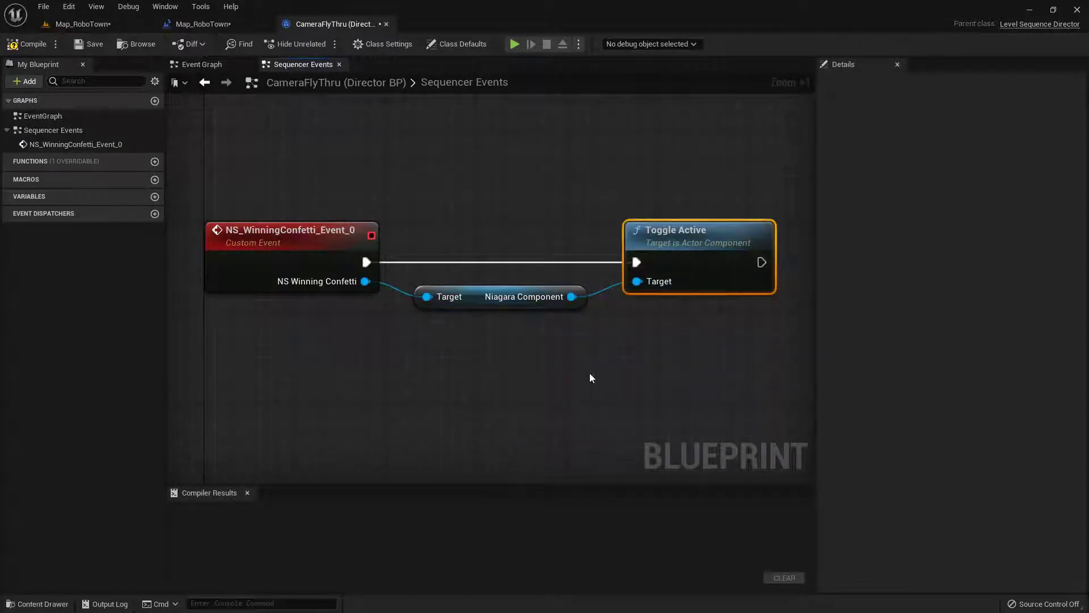
left_click(34, 44)
left_click(92, 44)
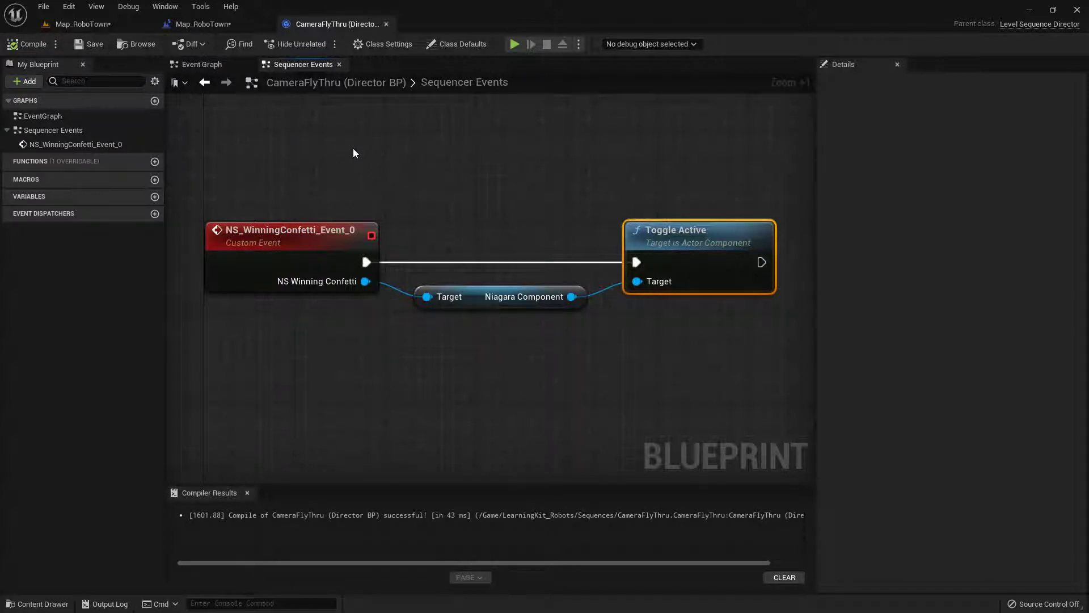
- Play the Map_RoboTown level to check the confetti burst during the fly-through, and stop the session
left_click(114, 24)
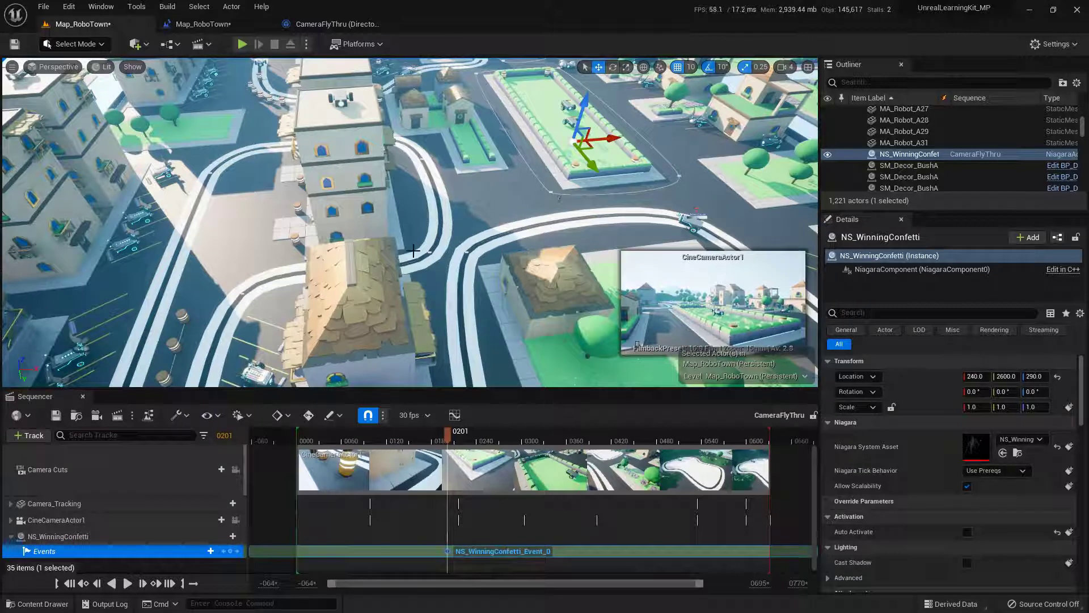
left_click(242, 45)
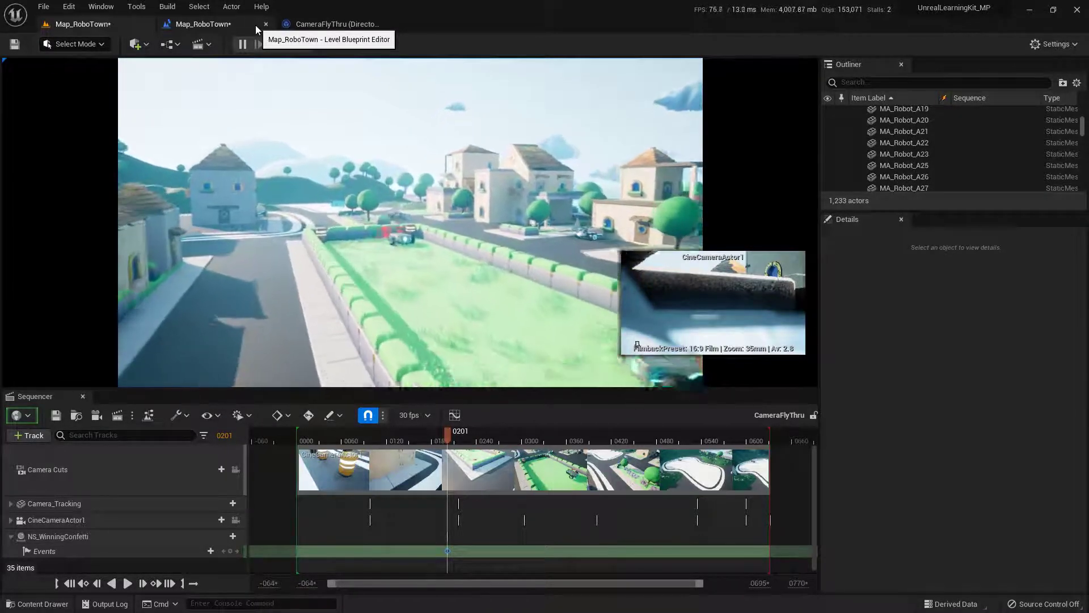
key("Escape")
- Add a custom event named Another Event below the confetti event in the Director blueprint
left_click(335, 24)
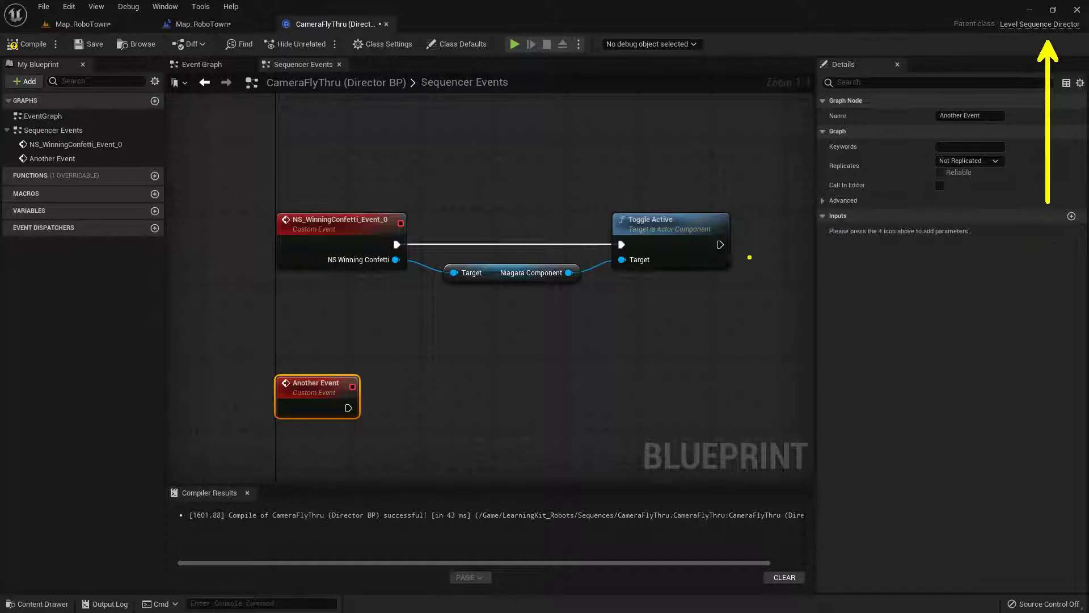
left_click_drag(315, 401, 319, 393)
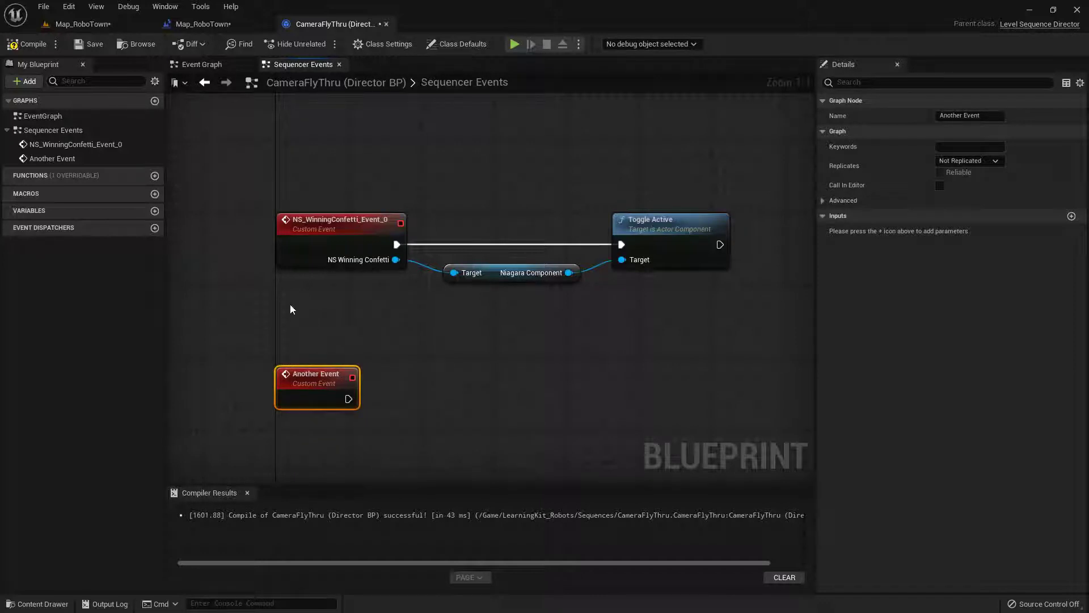
- Examine the Rebind To choices for the event key at frame 0201 in the level's sequence
left_click(104, 28)
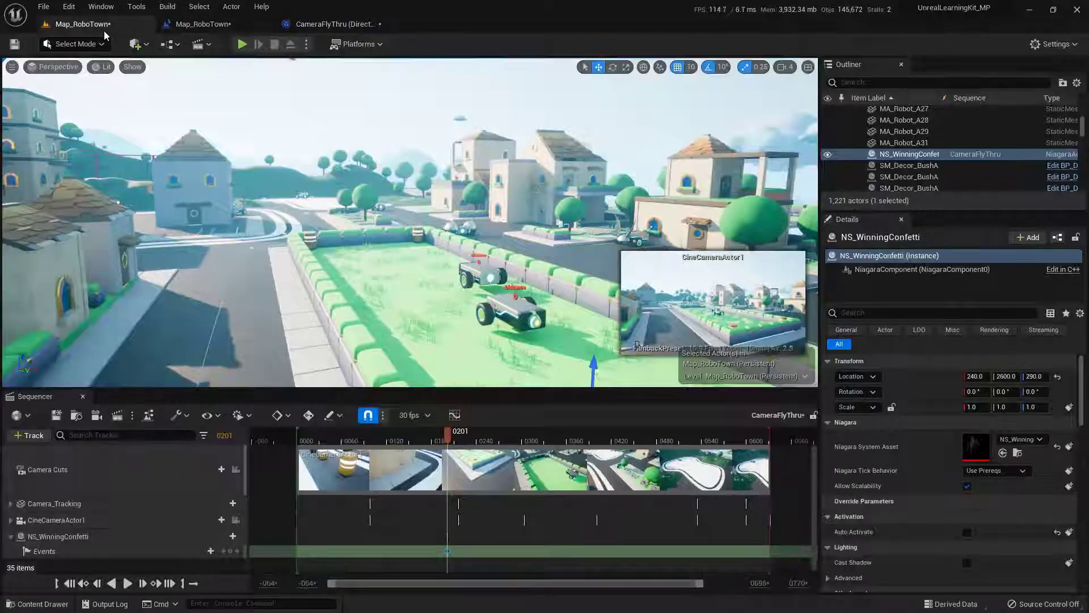
right_click(449, 551)
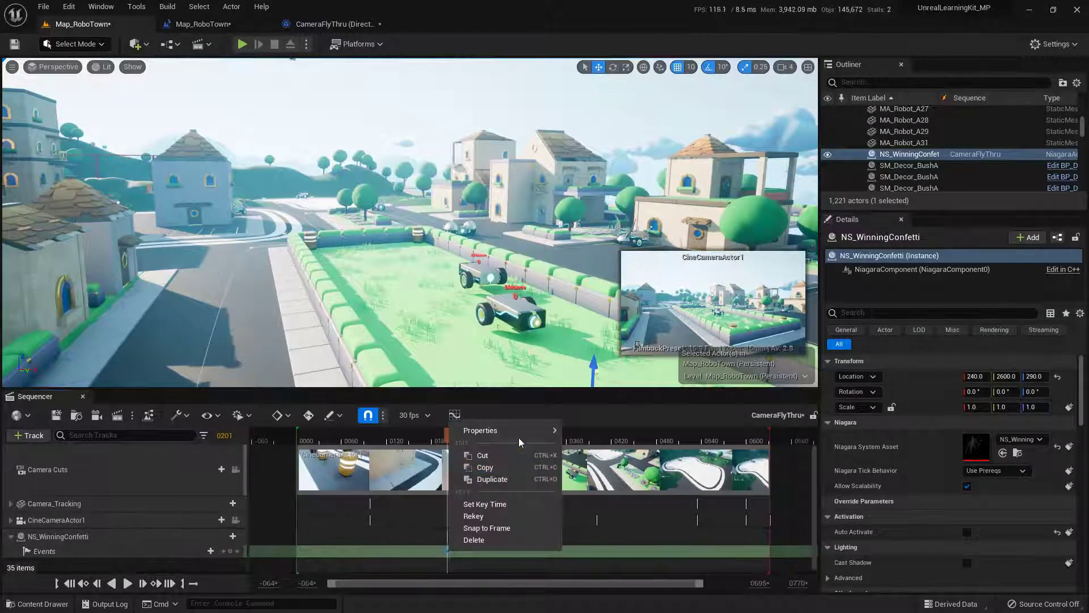
mouse_move(522, 430)
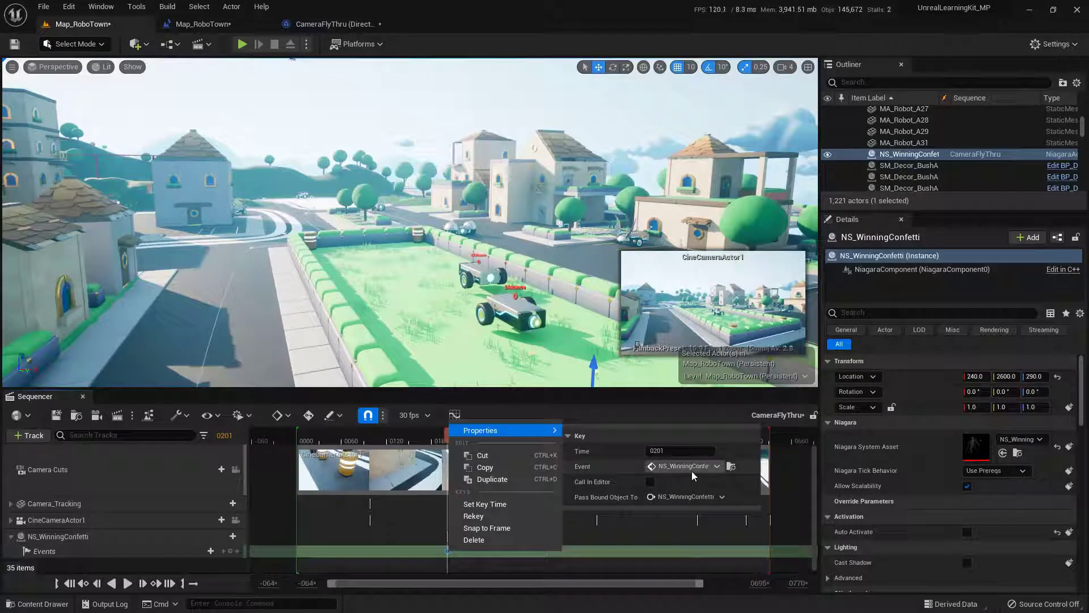
left_click(707, 466)
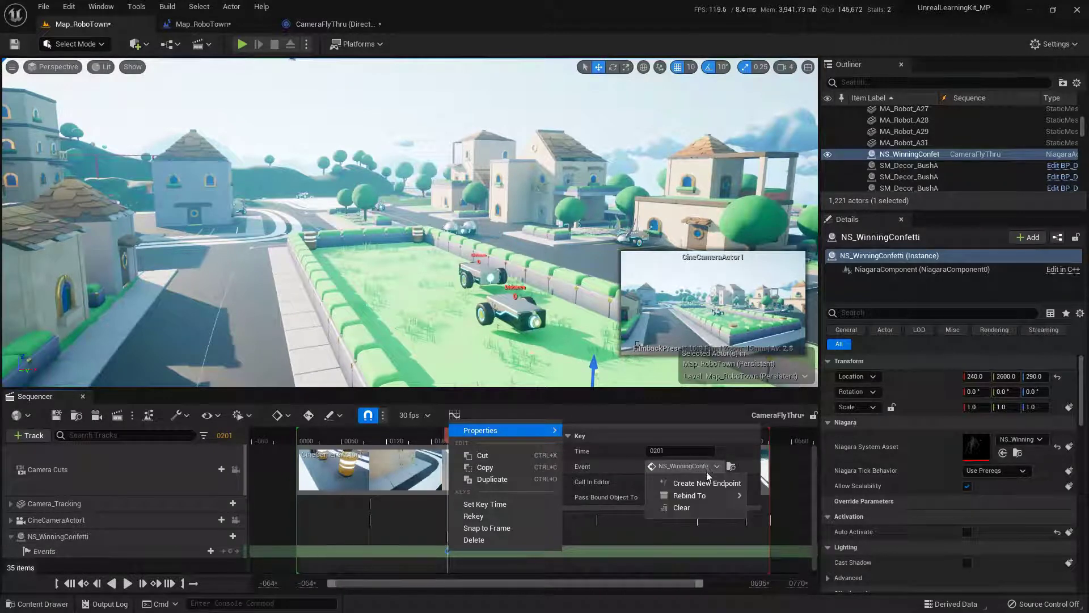
mouse_move(721, 495)
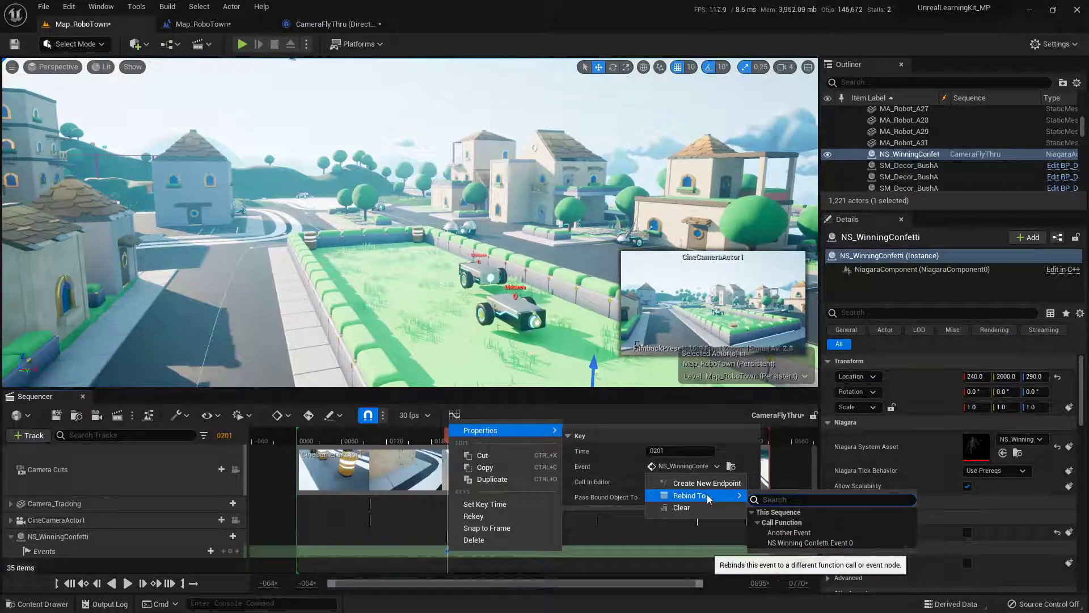
left_click(822, 533)
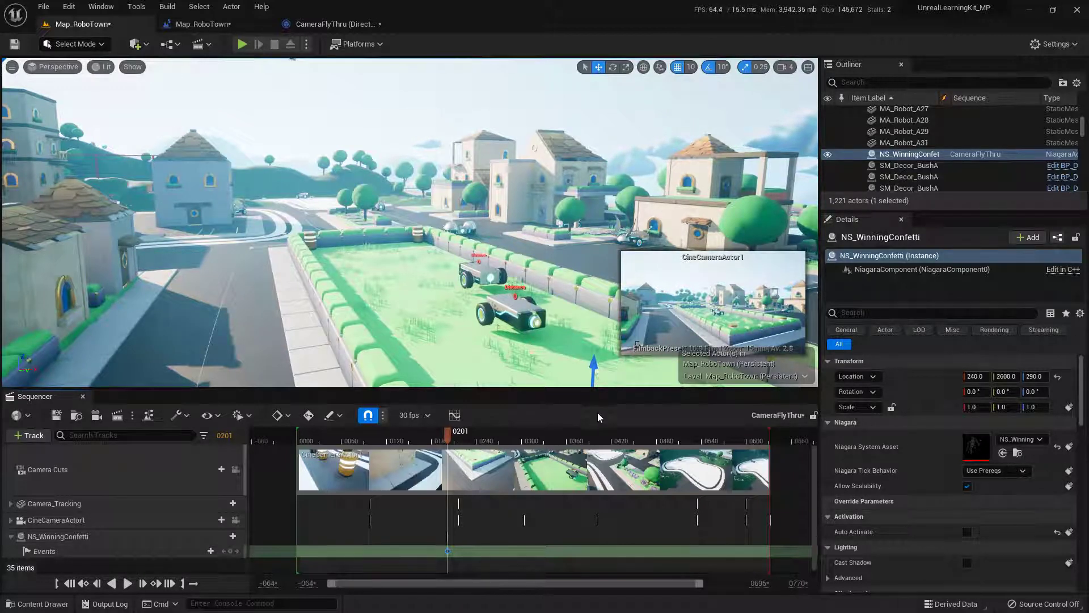
- Enable Call In Editor for the frame 0201 event key and scrub to frame 0302 and back to 0280 to preview the confetti
right_click(448, 551)
mouse_move(519, 434)
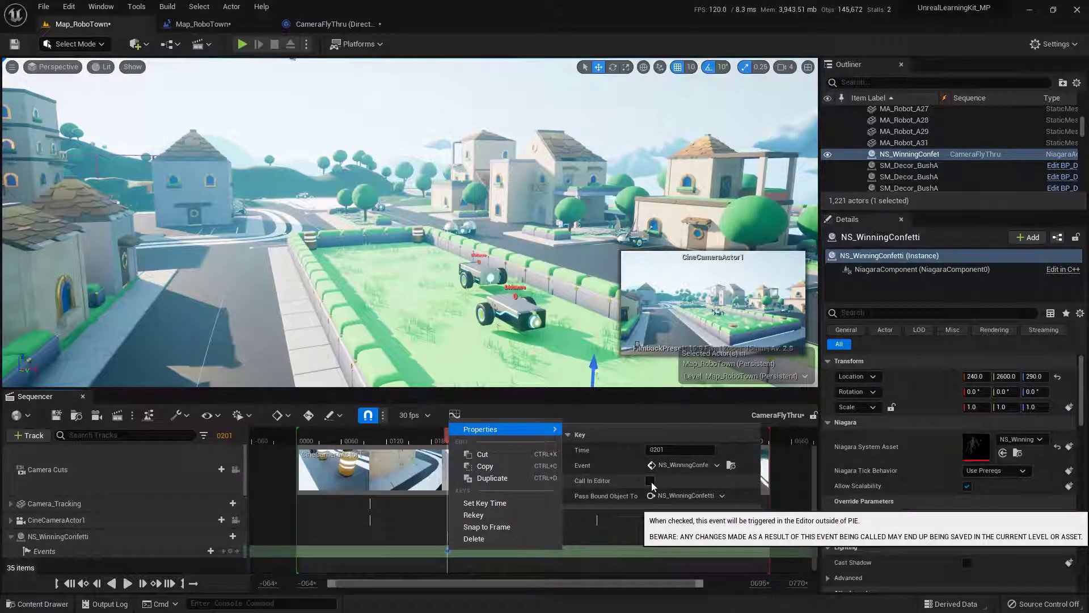
mouse_move(565, 324)
right_mouse_down()
mouse_move(557, 311)
mouse_move(573, 334)
mouse_move(545, 323)
mouse_move(573, 324)
right_mouse_up()
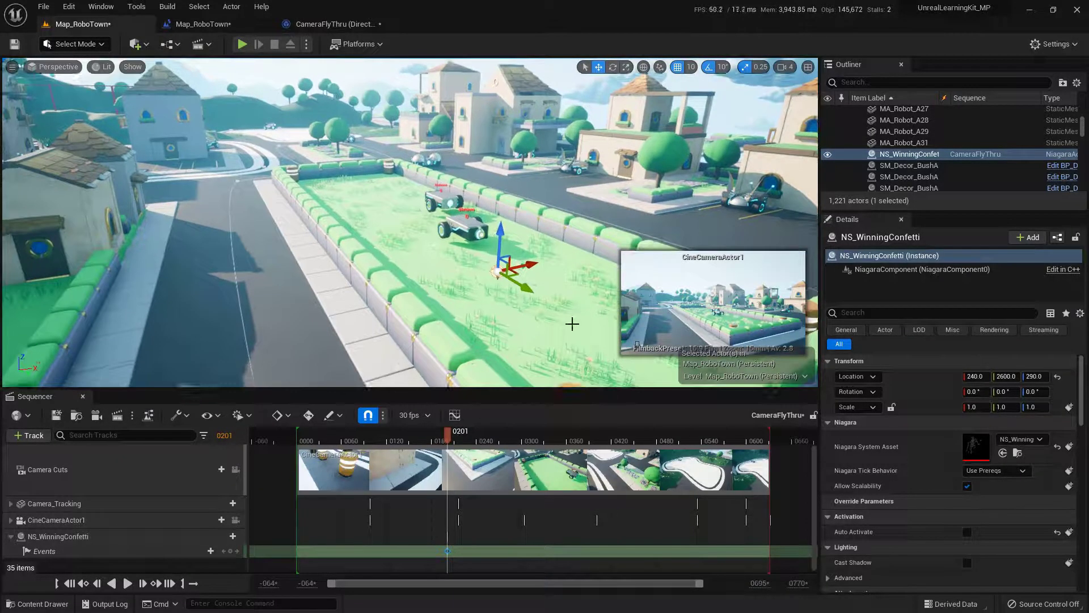
left_click_drag(451, 439, 524, 441)
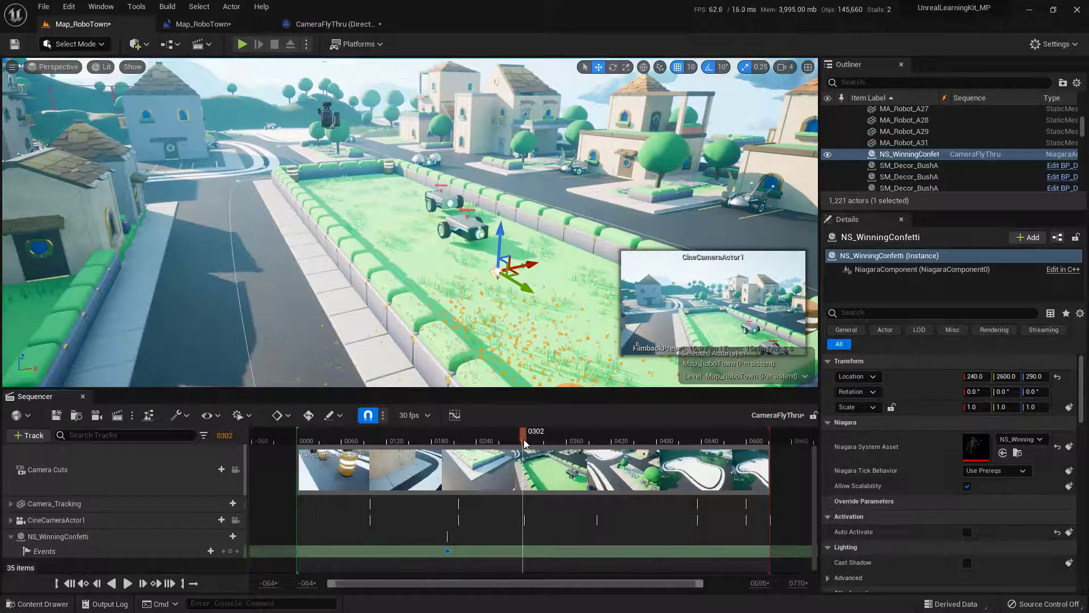
left_click_drag(523, 439, 506, 440)
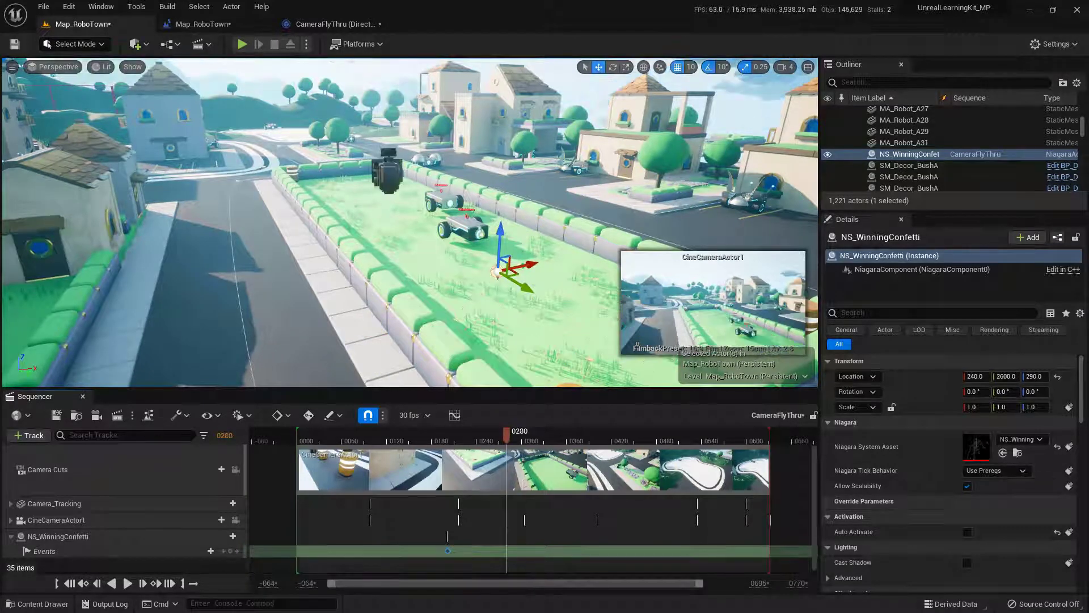